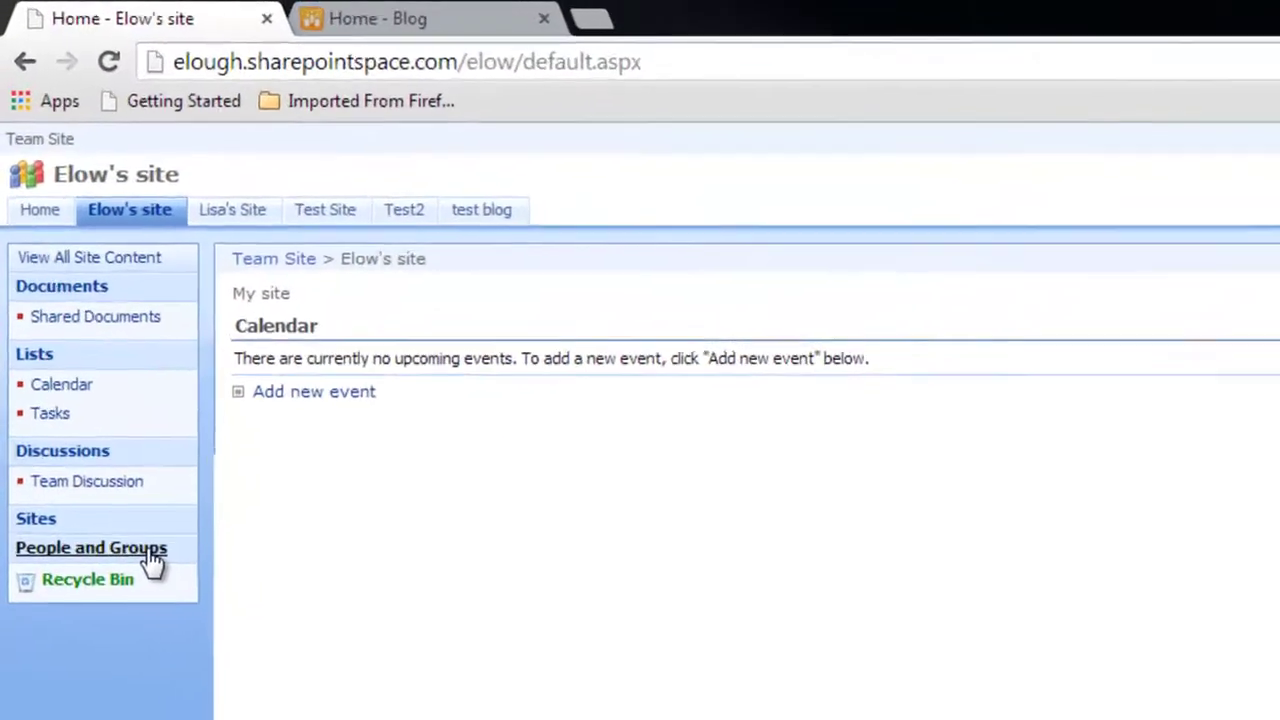
Step: Go to the site's People and Groups and open the Add Users page
left_click(67, 254)
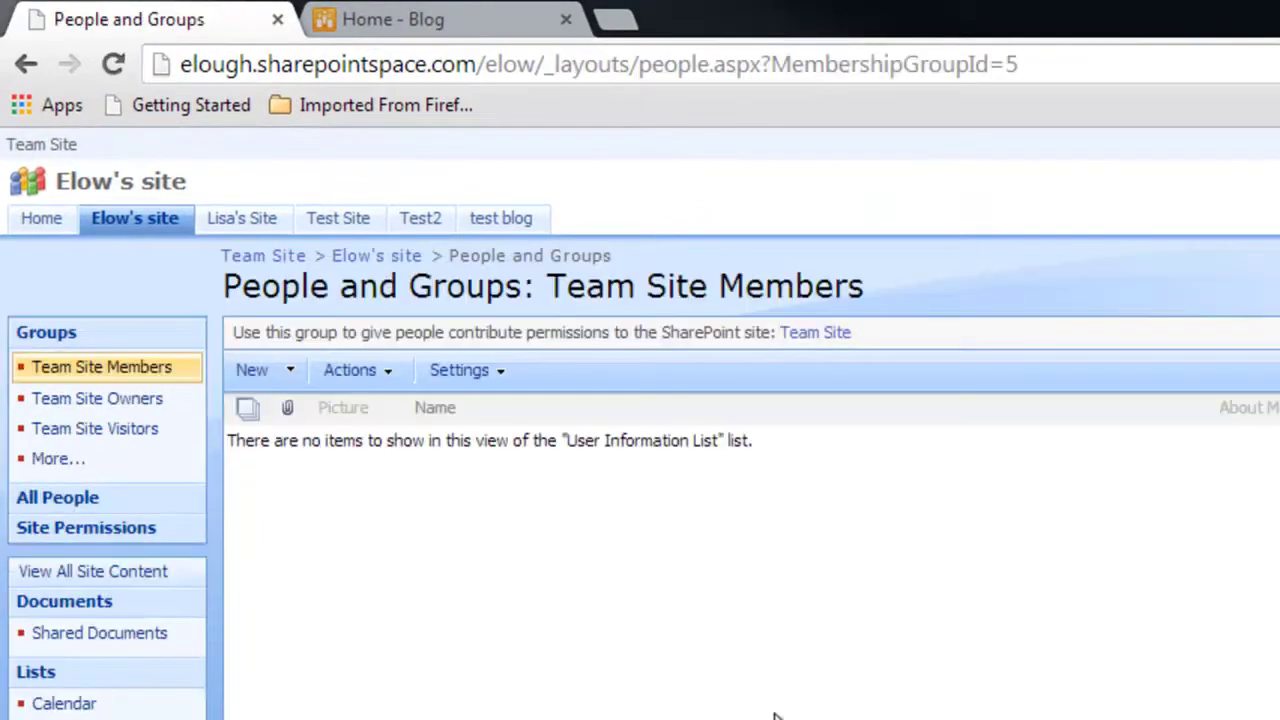
left_click(289, 375)
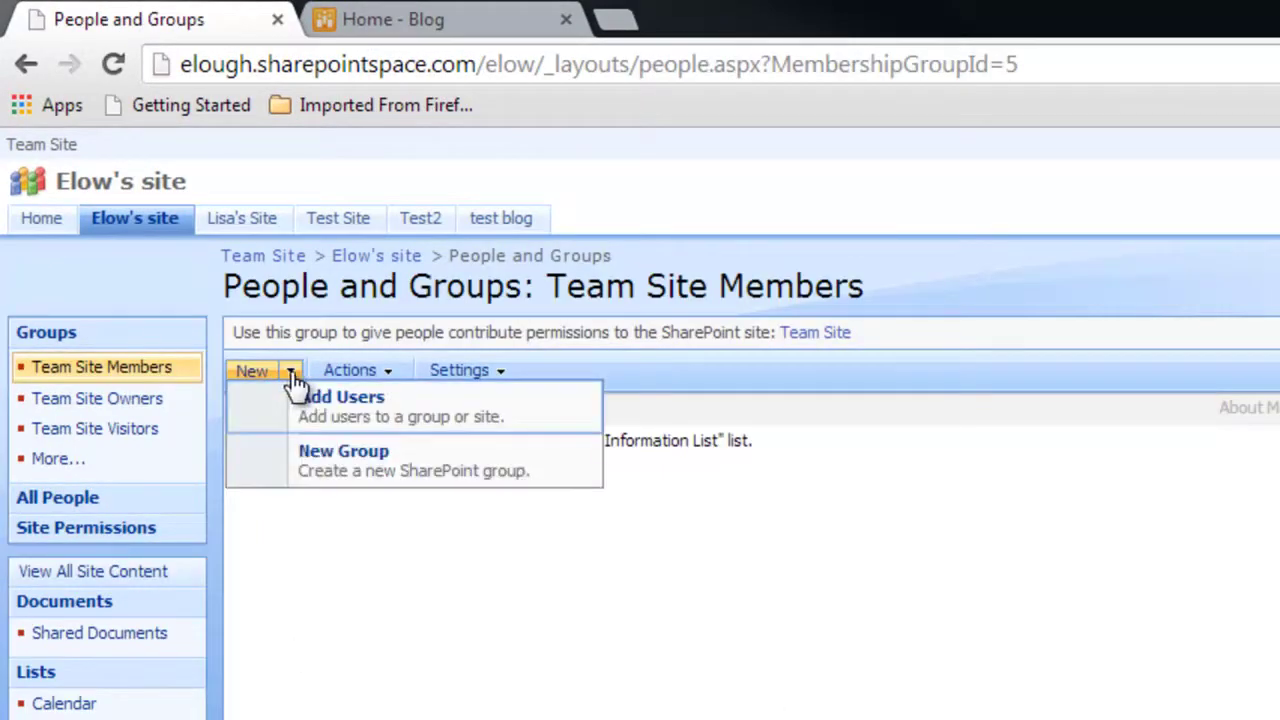
left_click(424, 420)
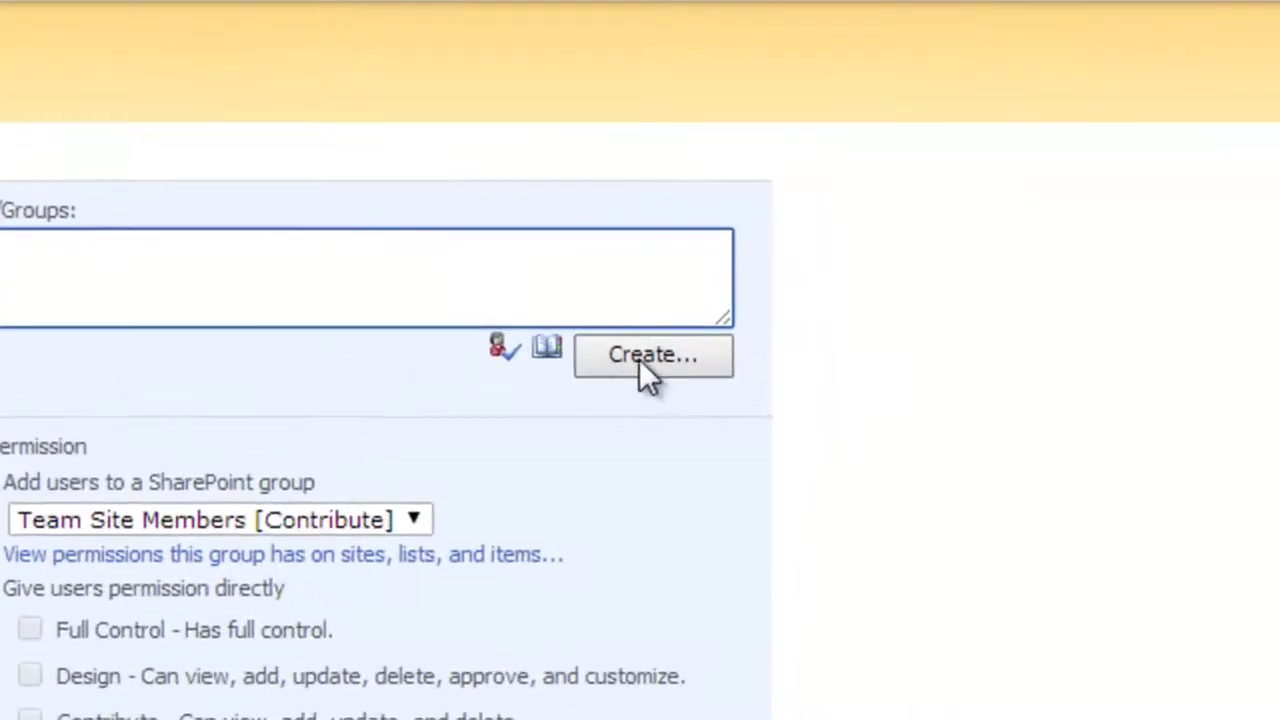
Step: Create a new Active Directory account with the test user's e-mail address and a display name
left_click(640, 358)
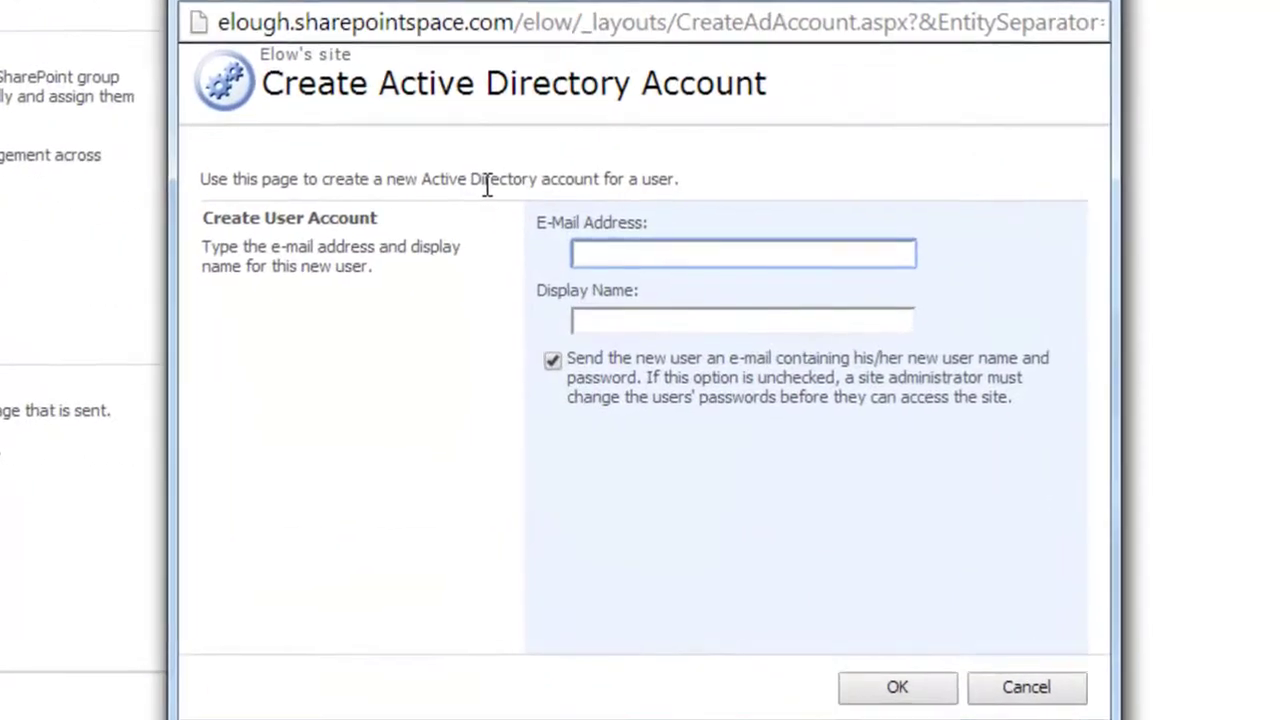
type("test")
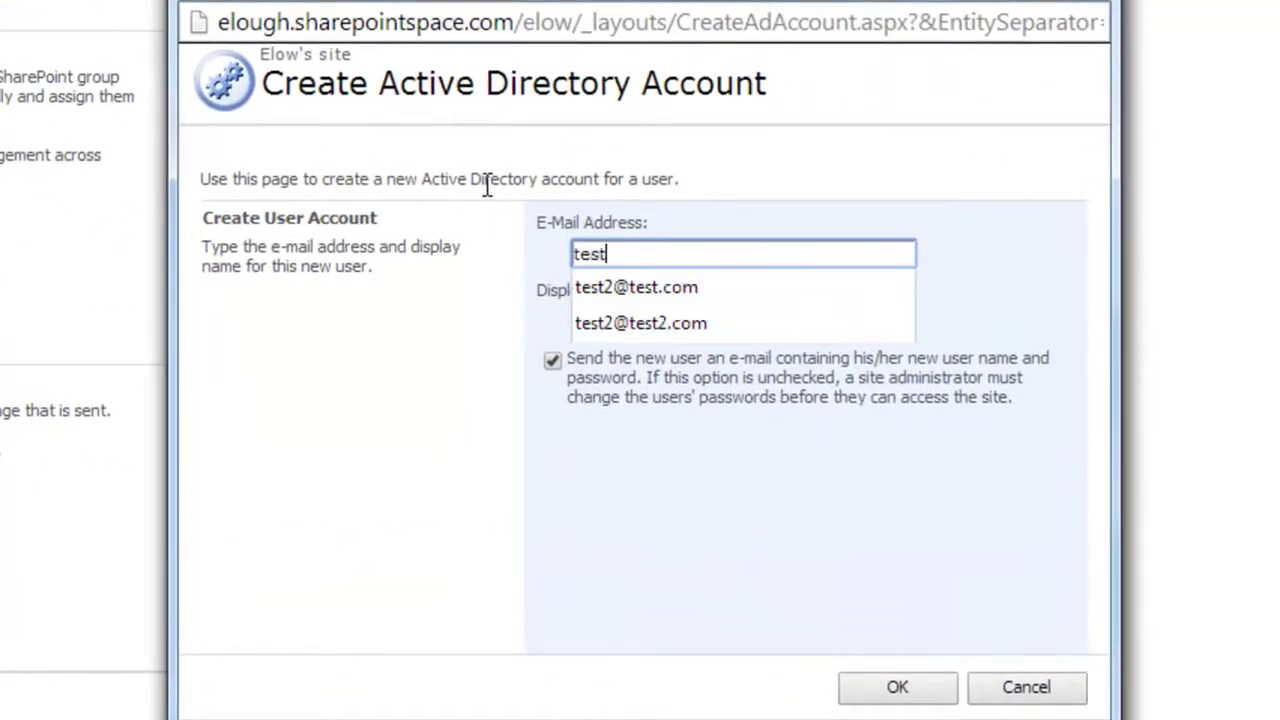
type("119")
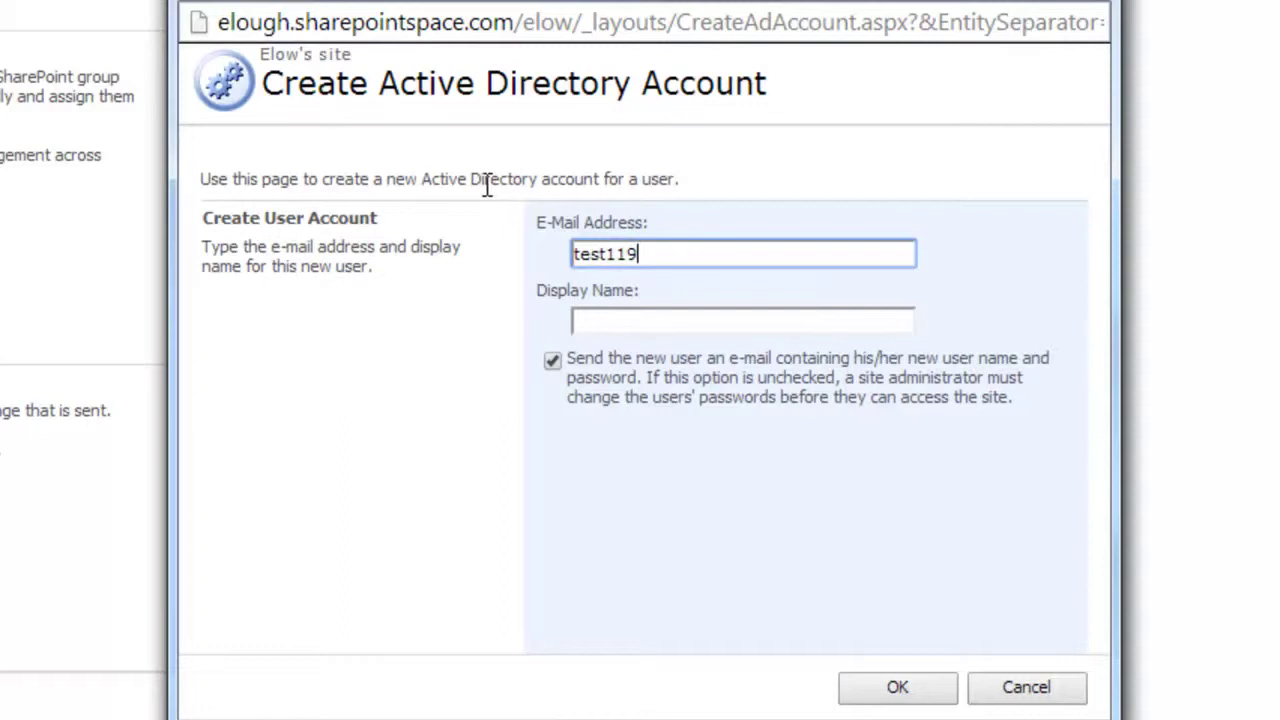
type("@test119.com")
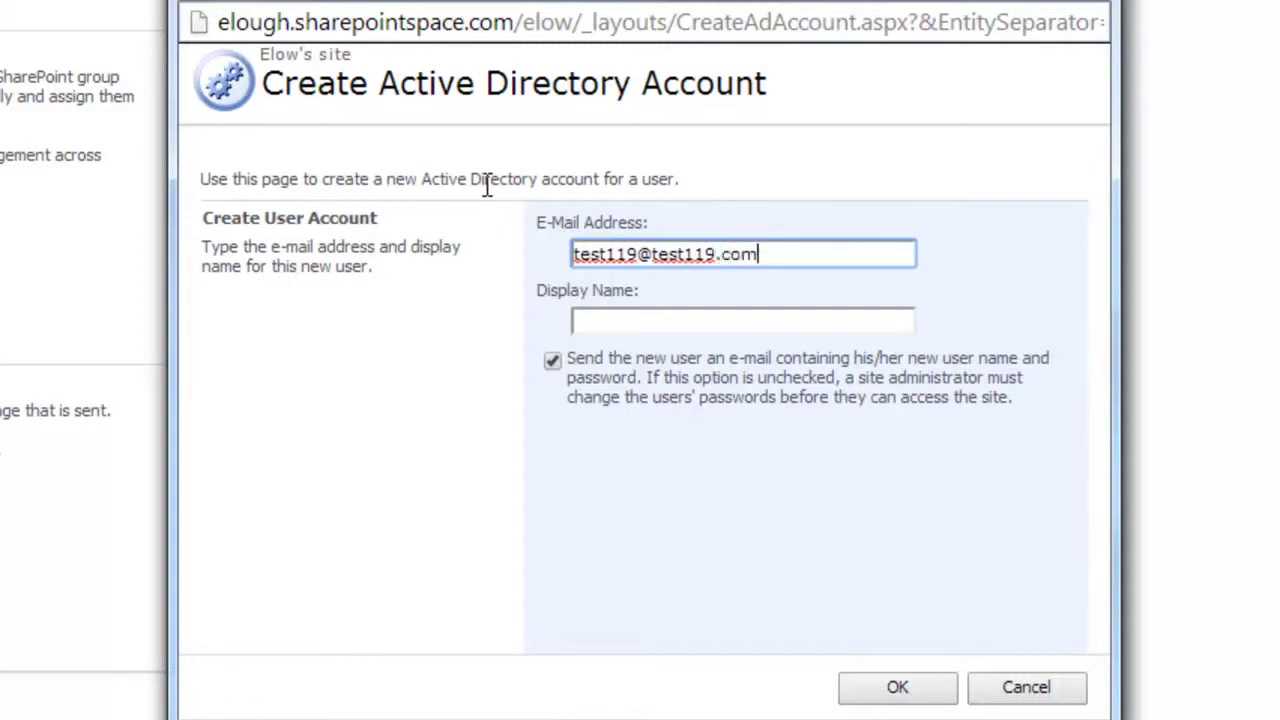
key("Tab")
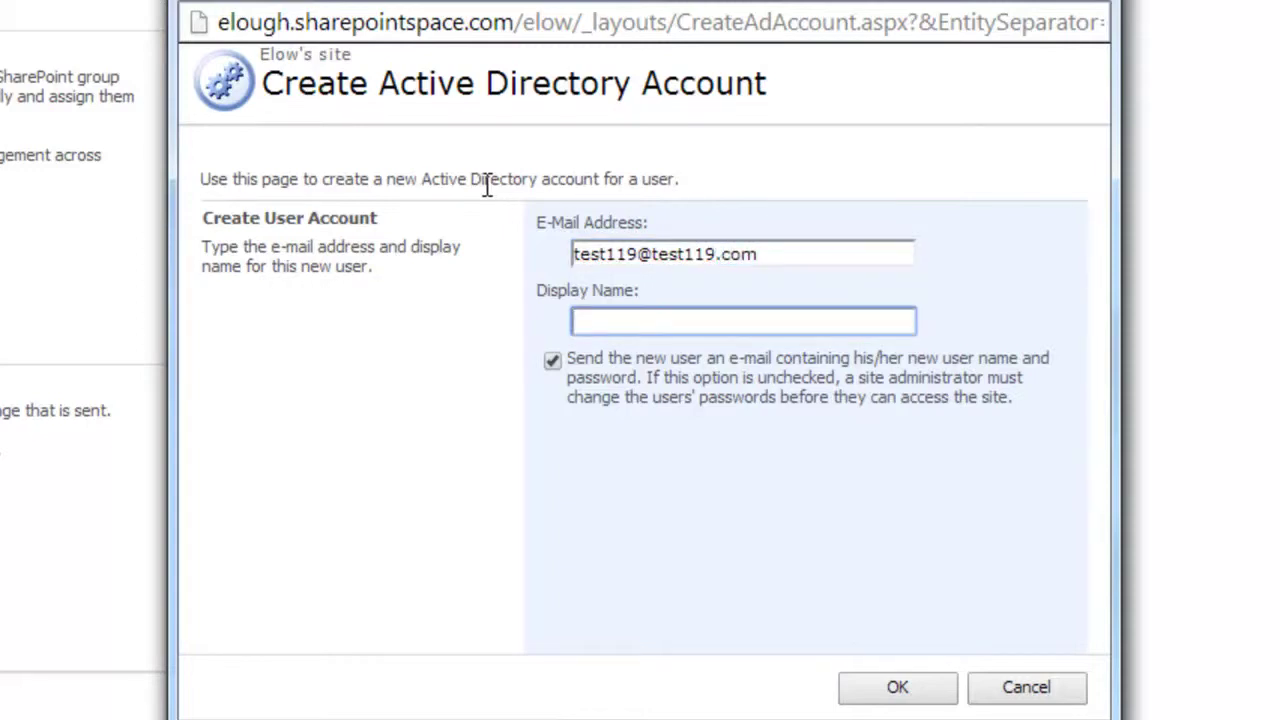
type("Eric")
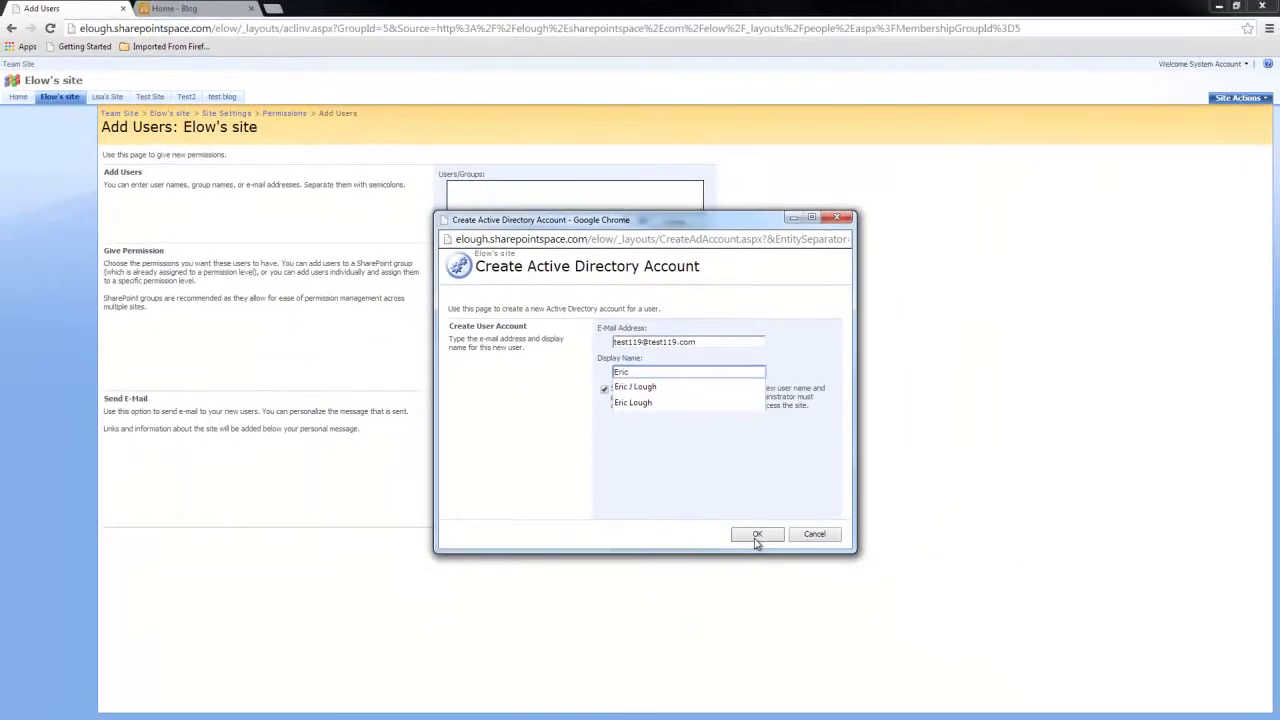
left_click(757, 536)
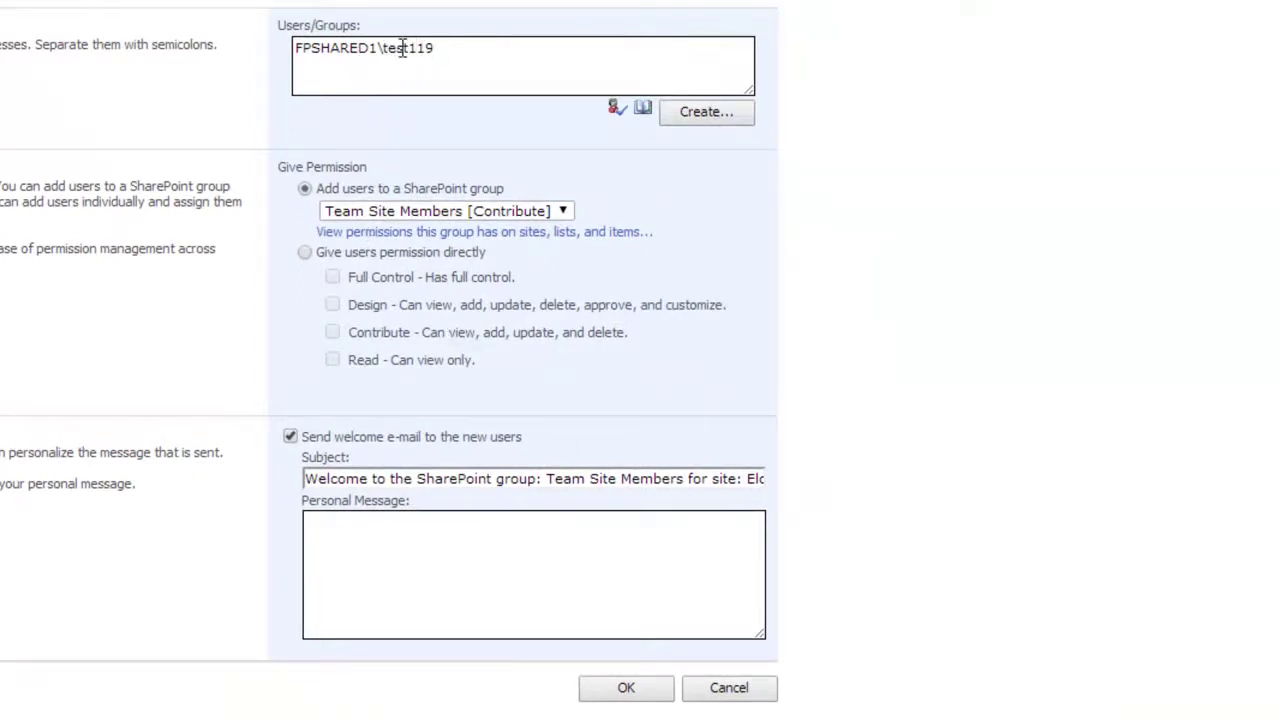
Step: Grant the new account Full Control directly on Elow's site, not through a group
left_click(305, 252)
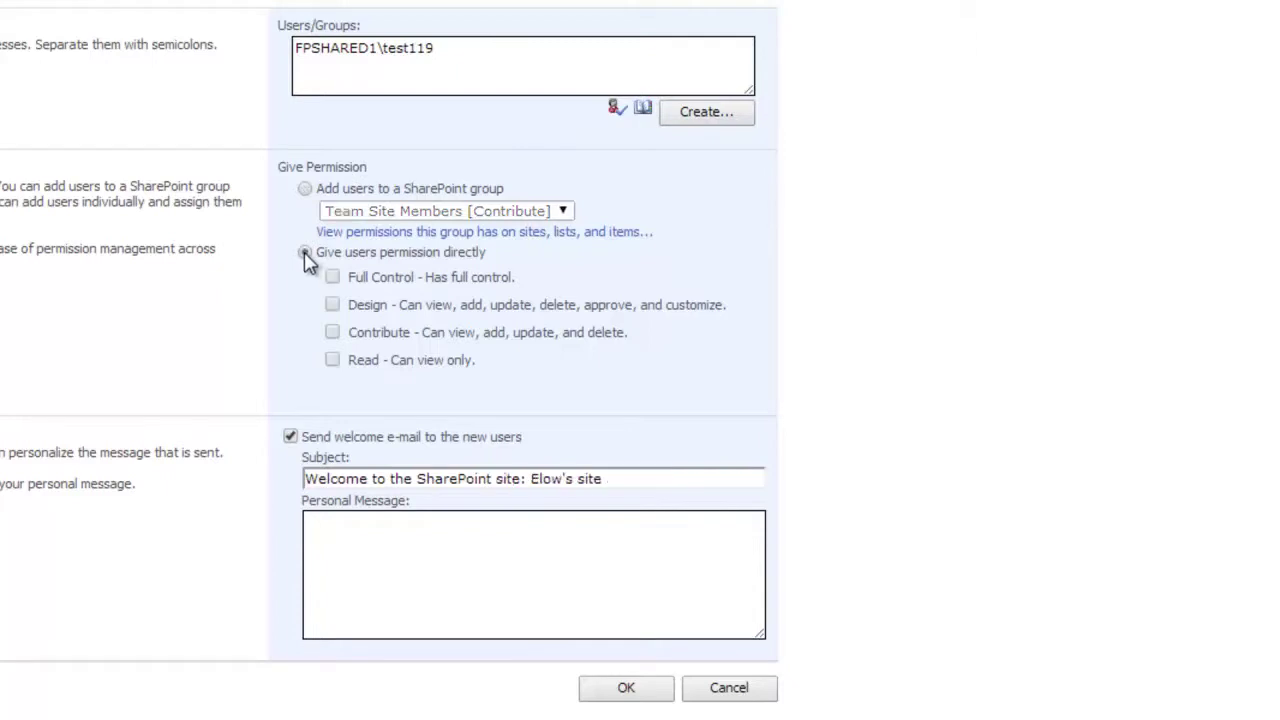
left_click(333, 278)
left_click(622, 689)
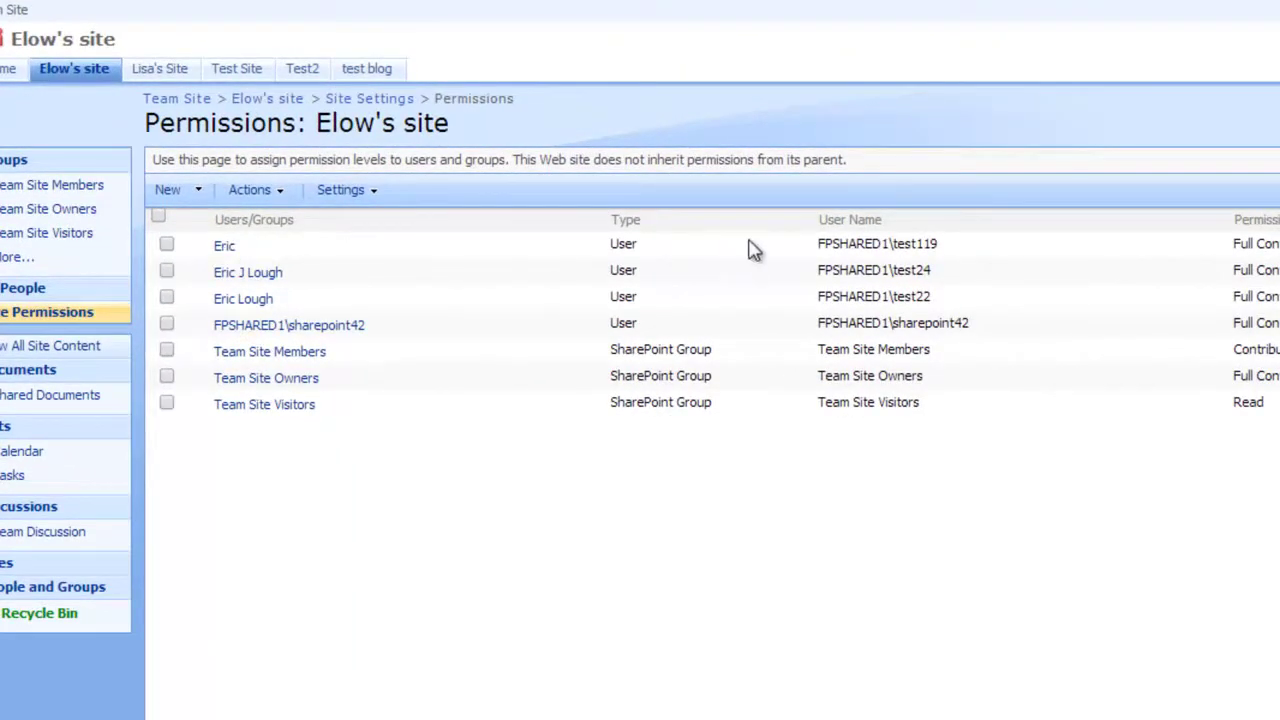
Step: Check the new user's account name in the Permissions list, then clear the selection
left_click_drag(810, 248, 950, 244)
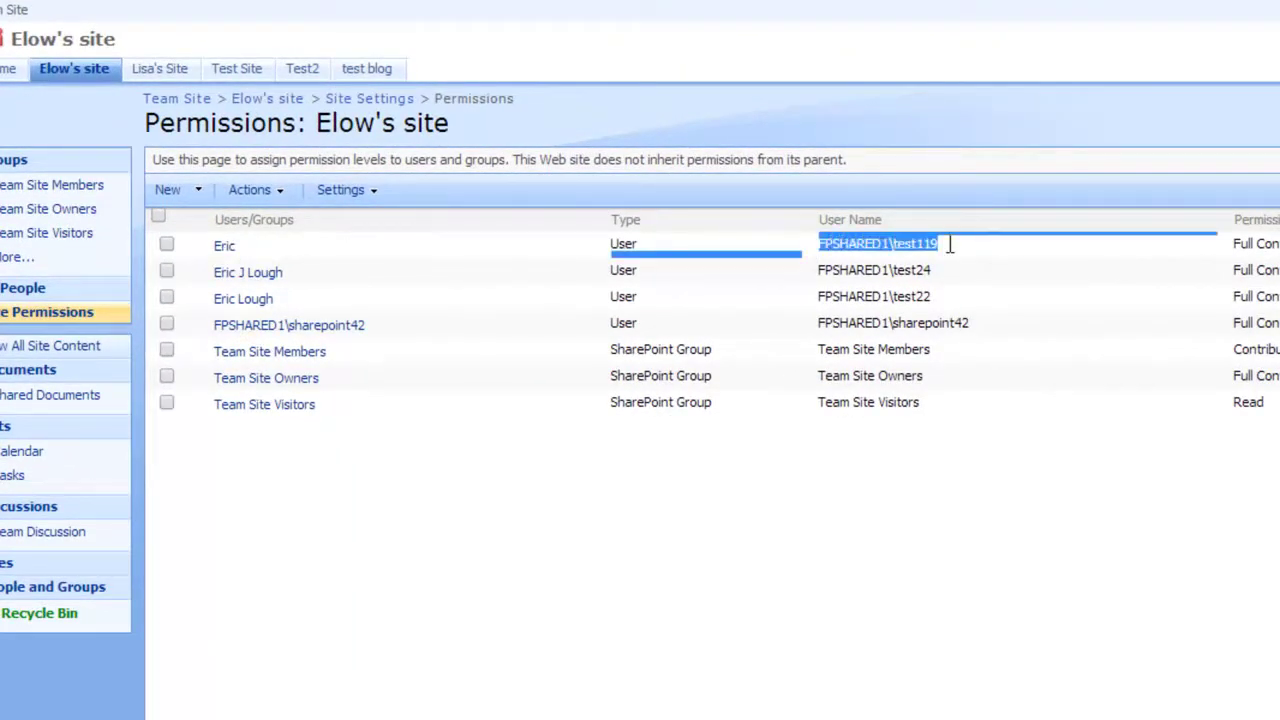
left_click(740, 676)
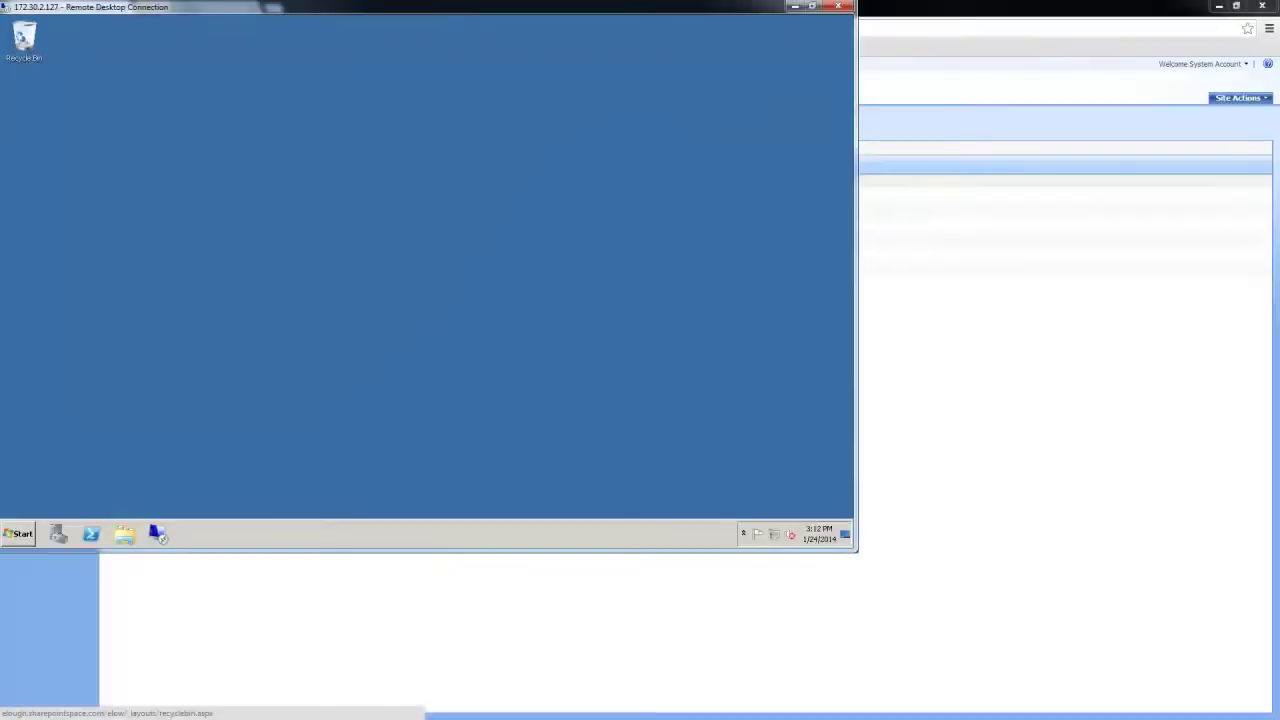
left_click(20, 534)
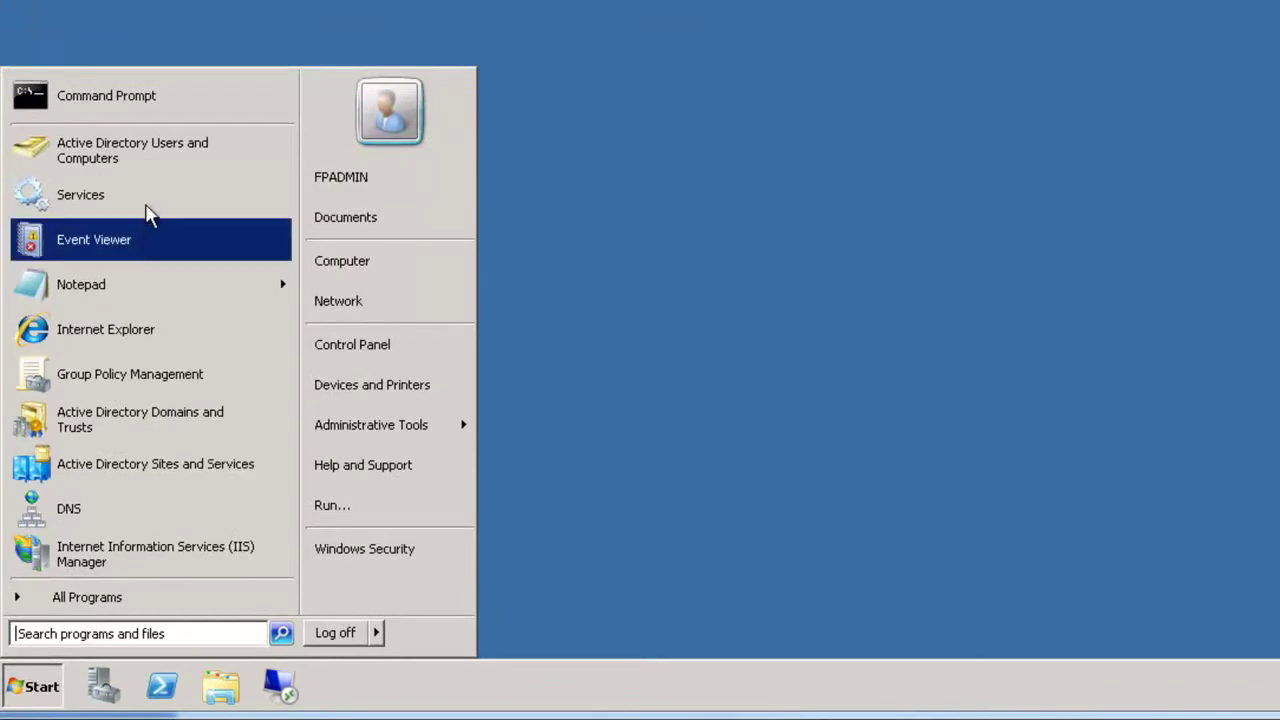
left_click(157, 168)
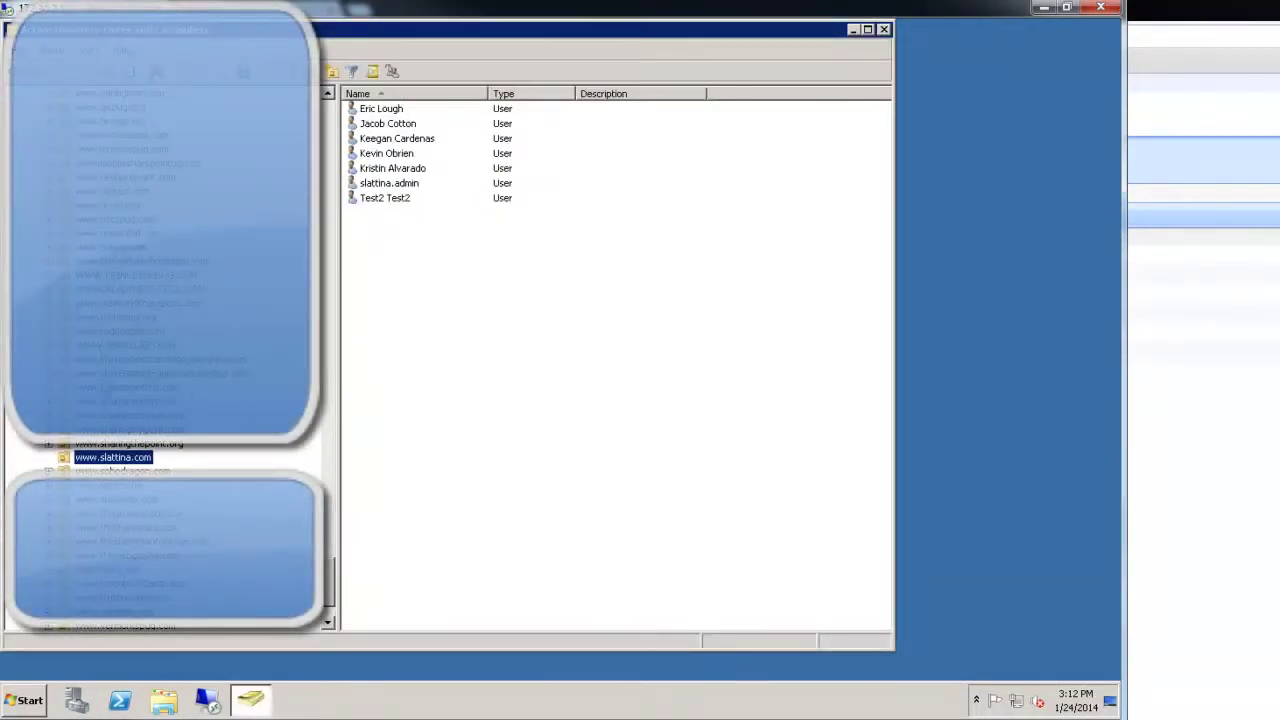
right_click(108, 458)
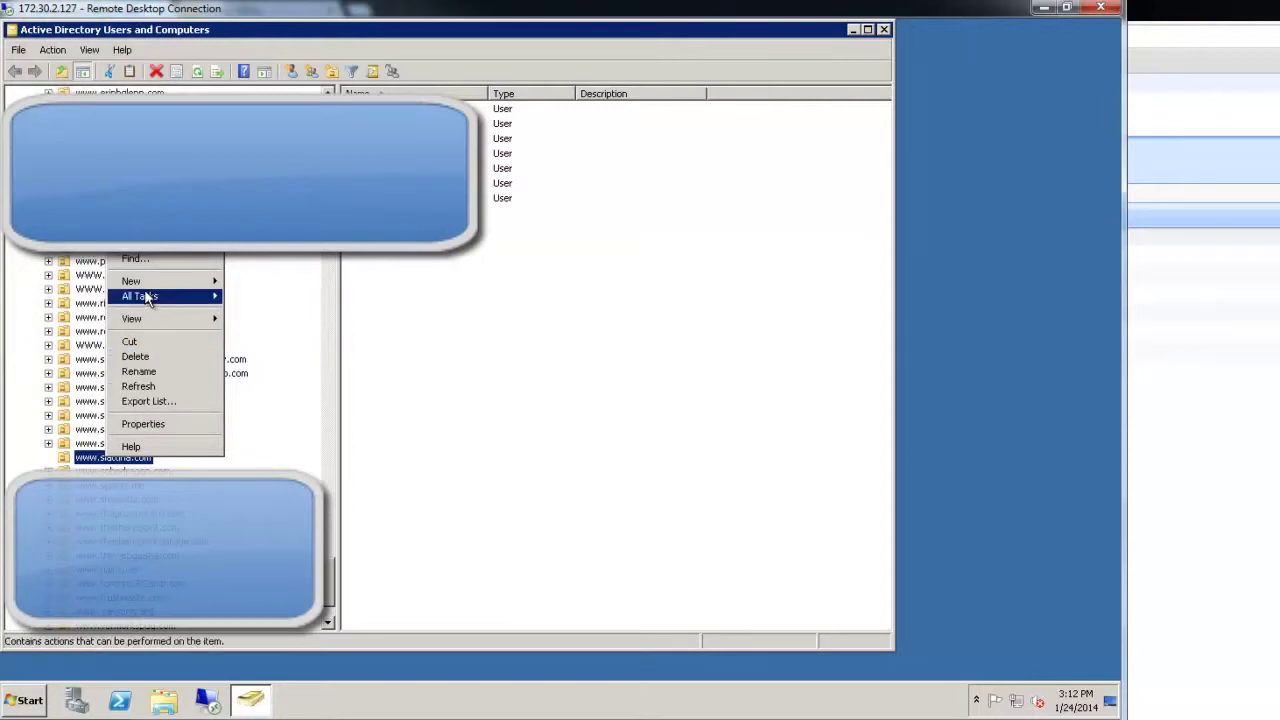
mouse_move(148, 283)
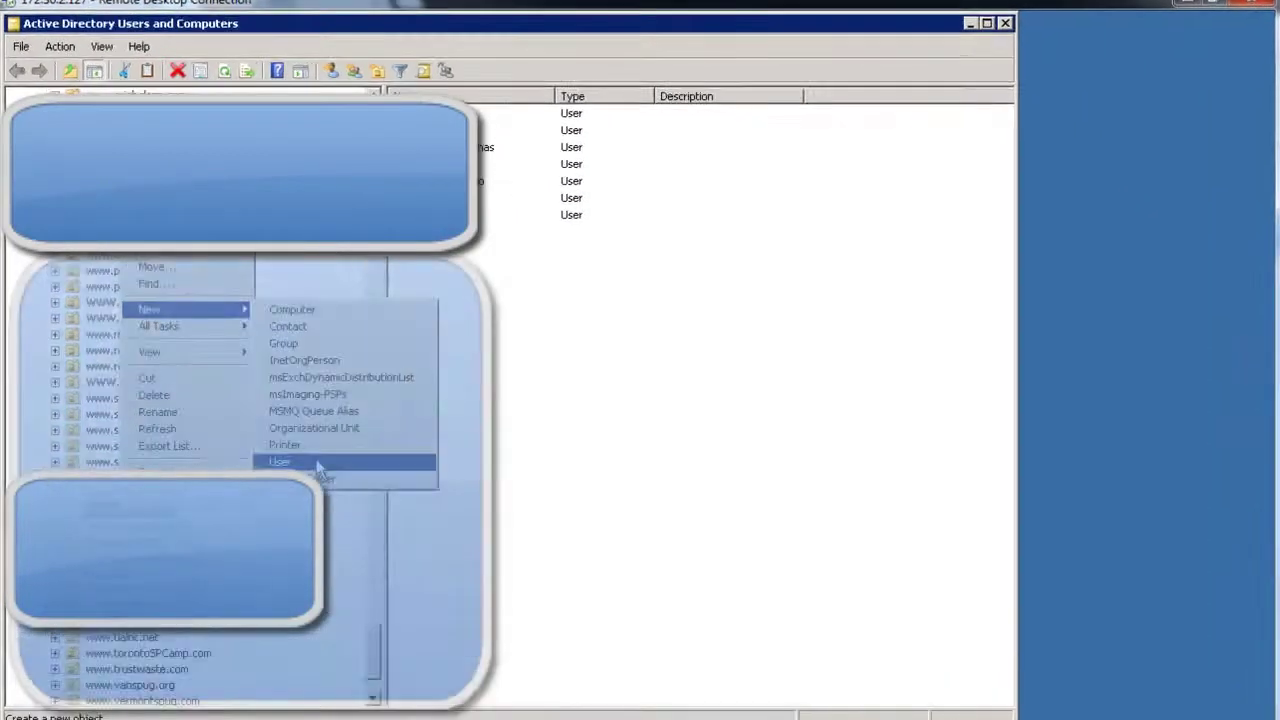
left_click(318, 465)
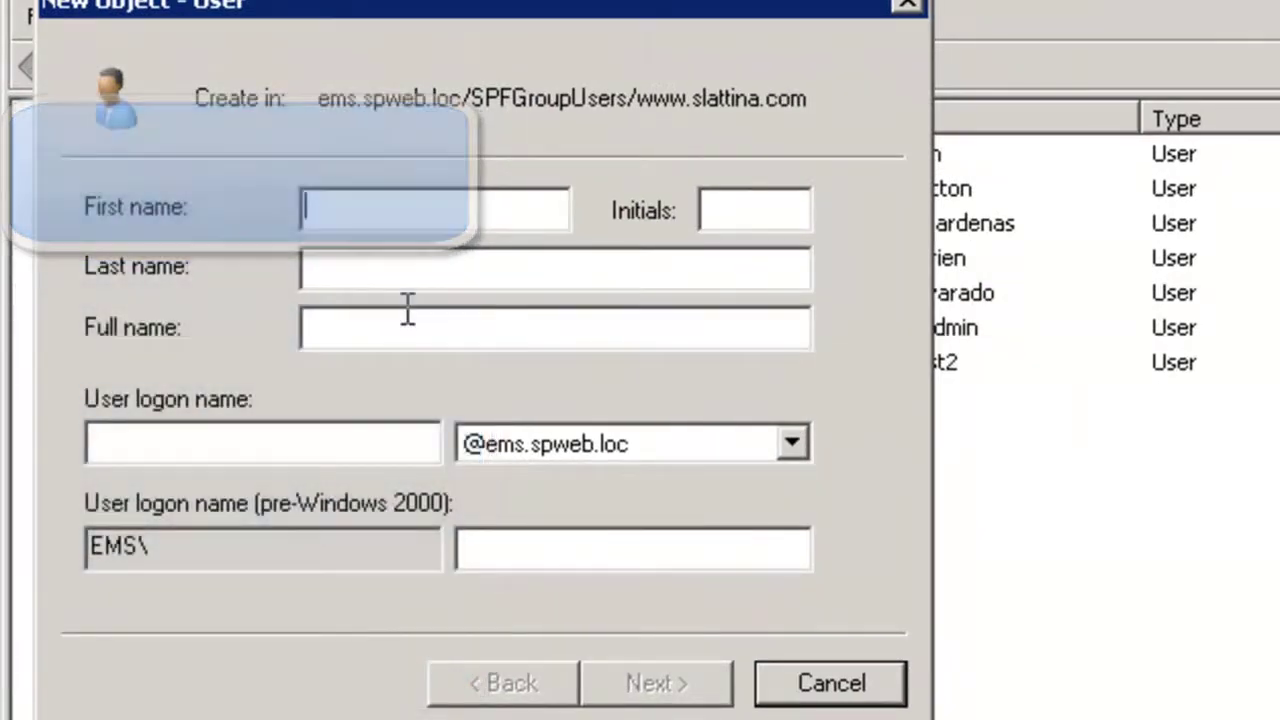
Step: Name the new user Test 119 with logon name Test119.admin
type("Test")
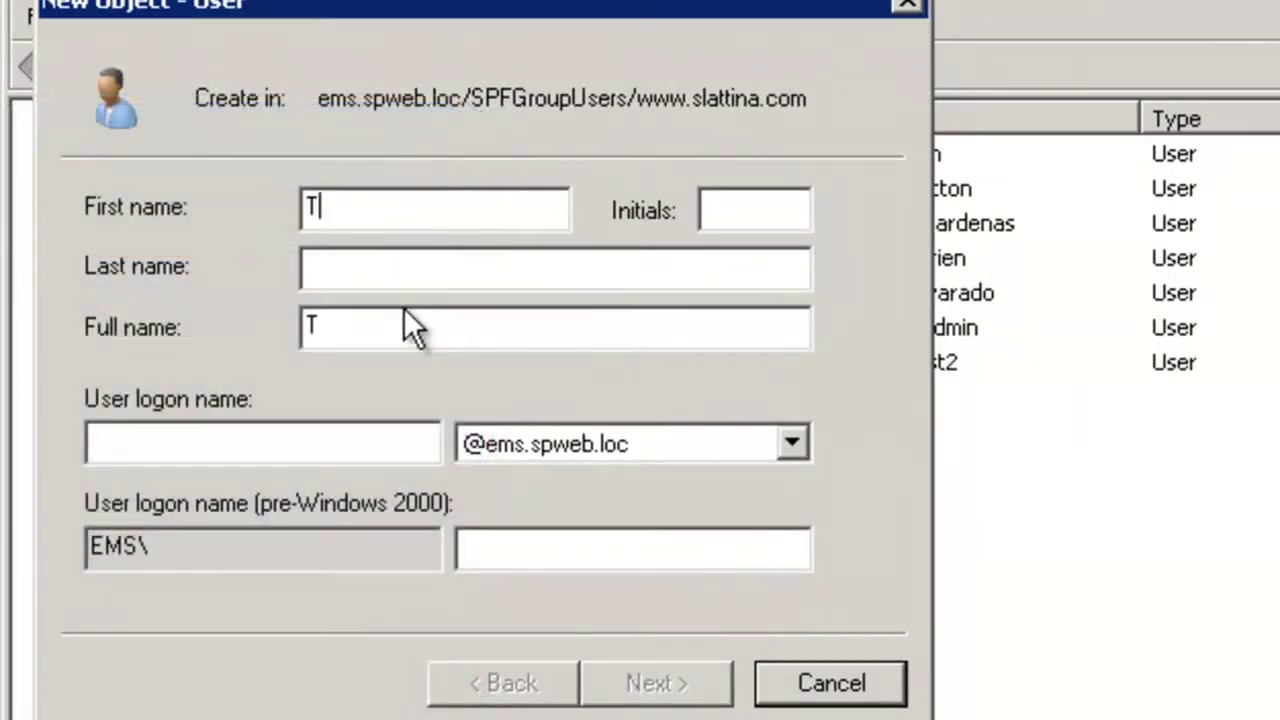
key("Tab")
key("Tab")
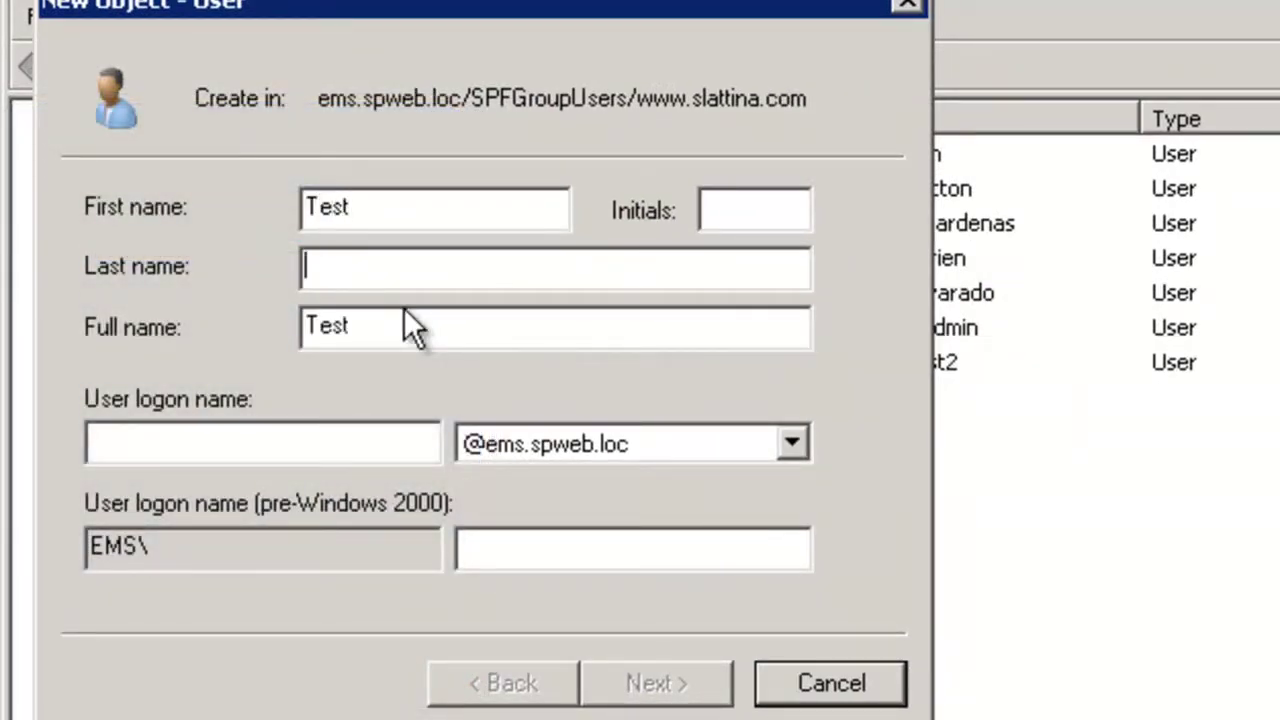
type("119")
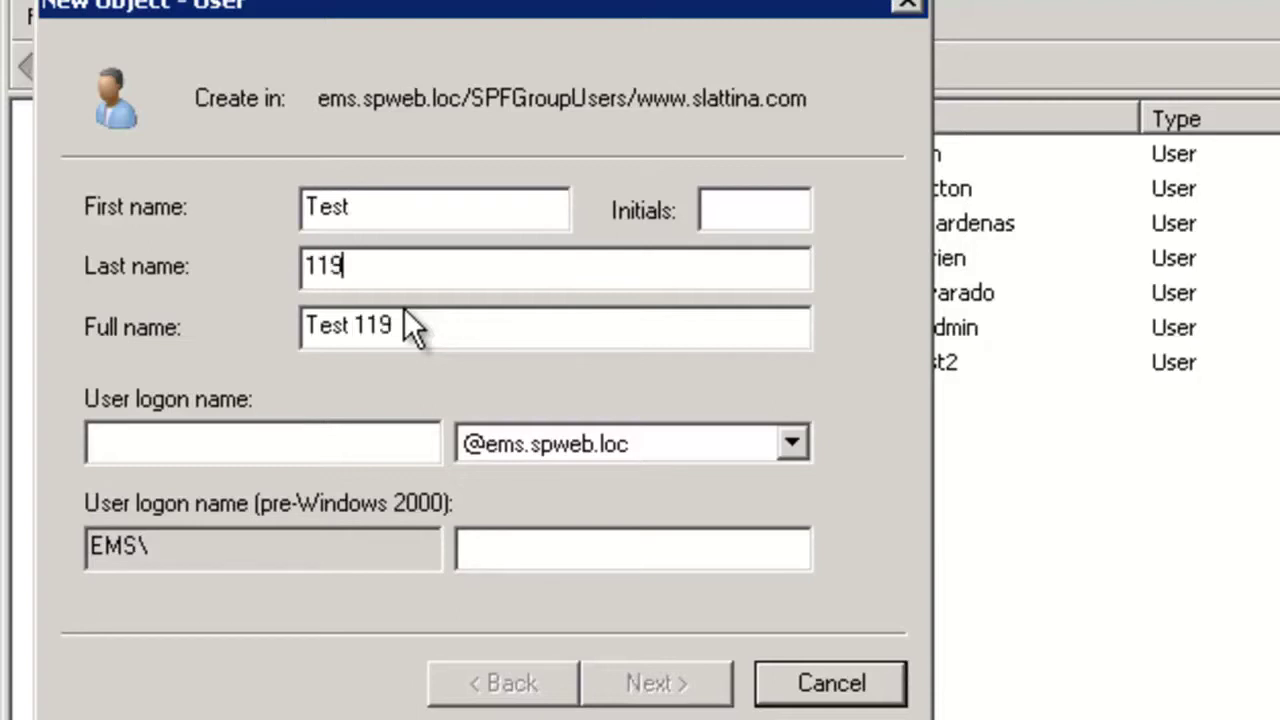
key("Tab")
key("Tab")
type("Test")
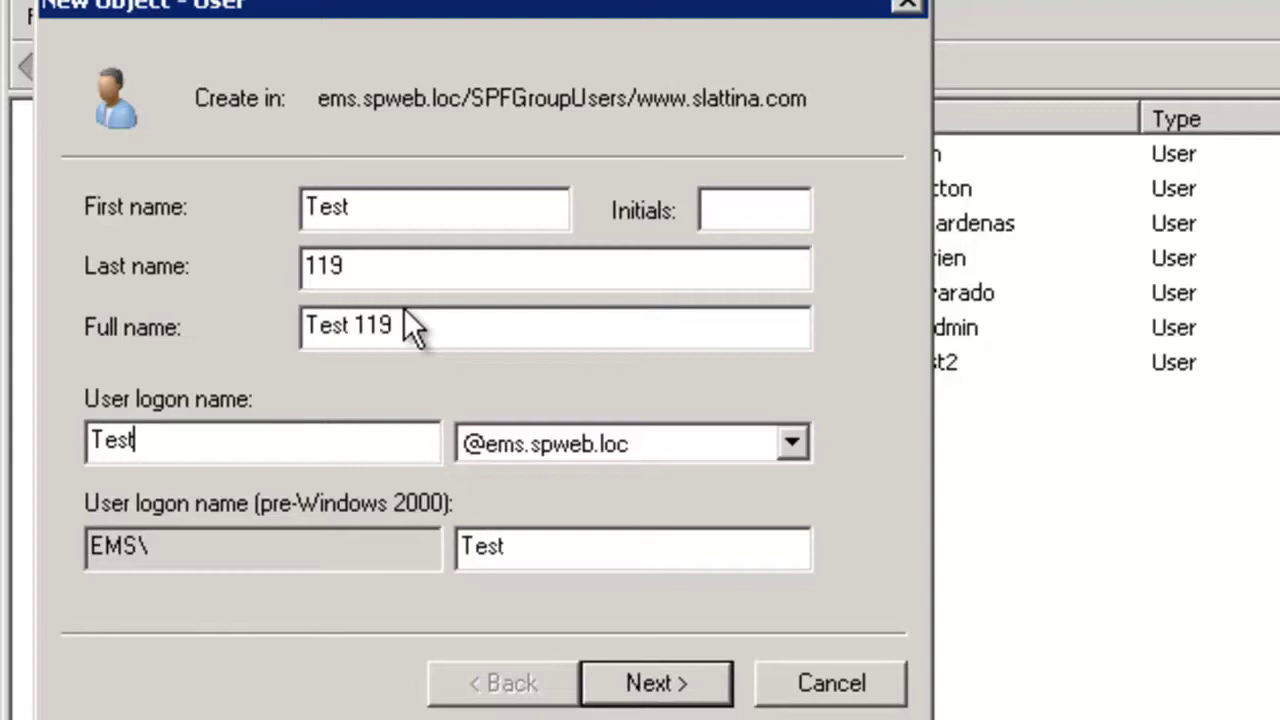
type("119")
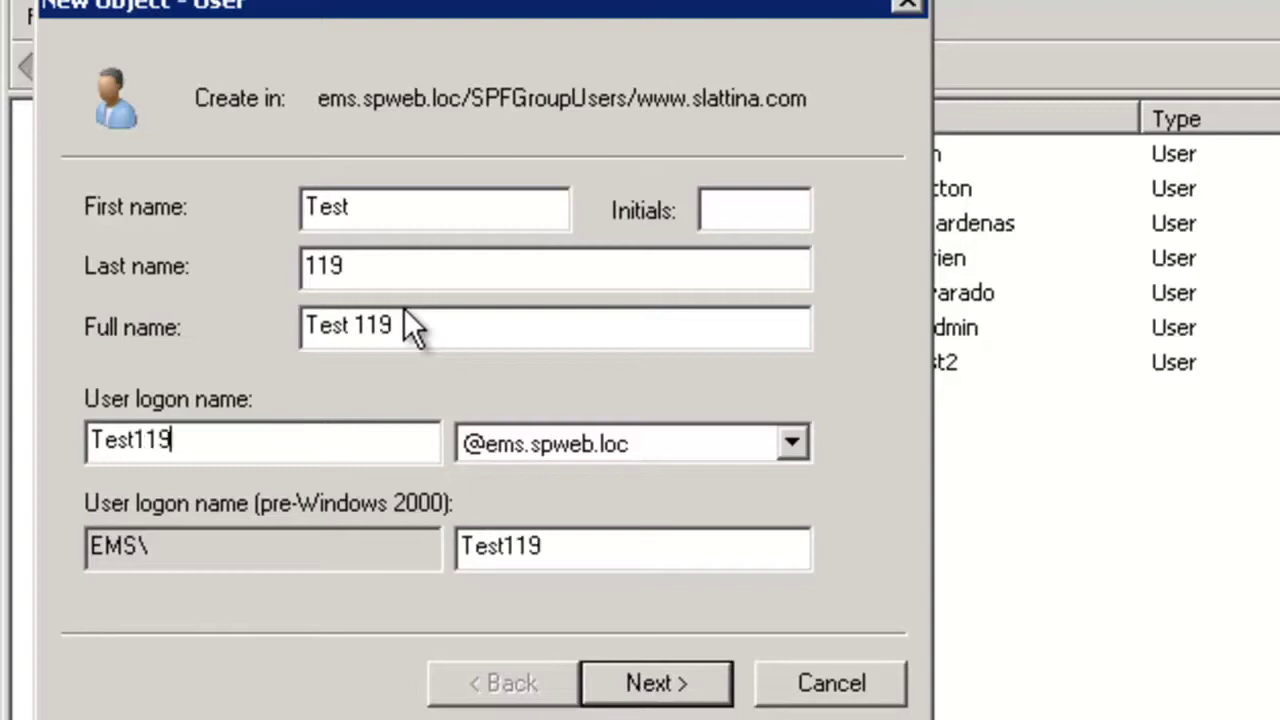
type(".admin")
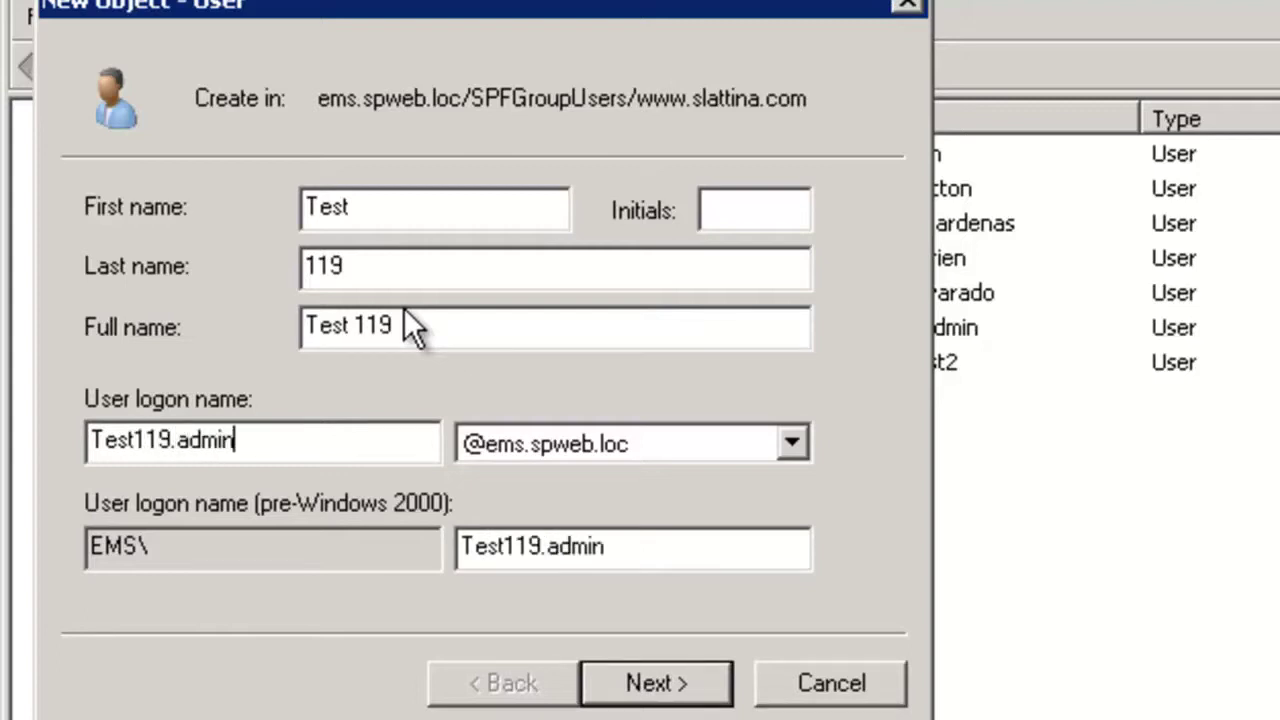
left_click(638, 676)
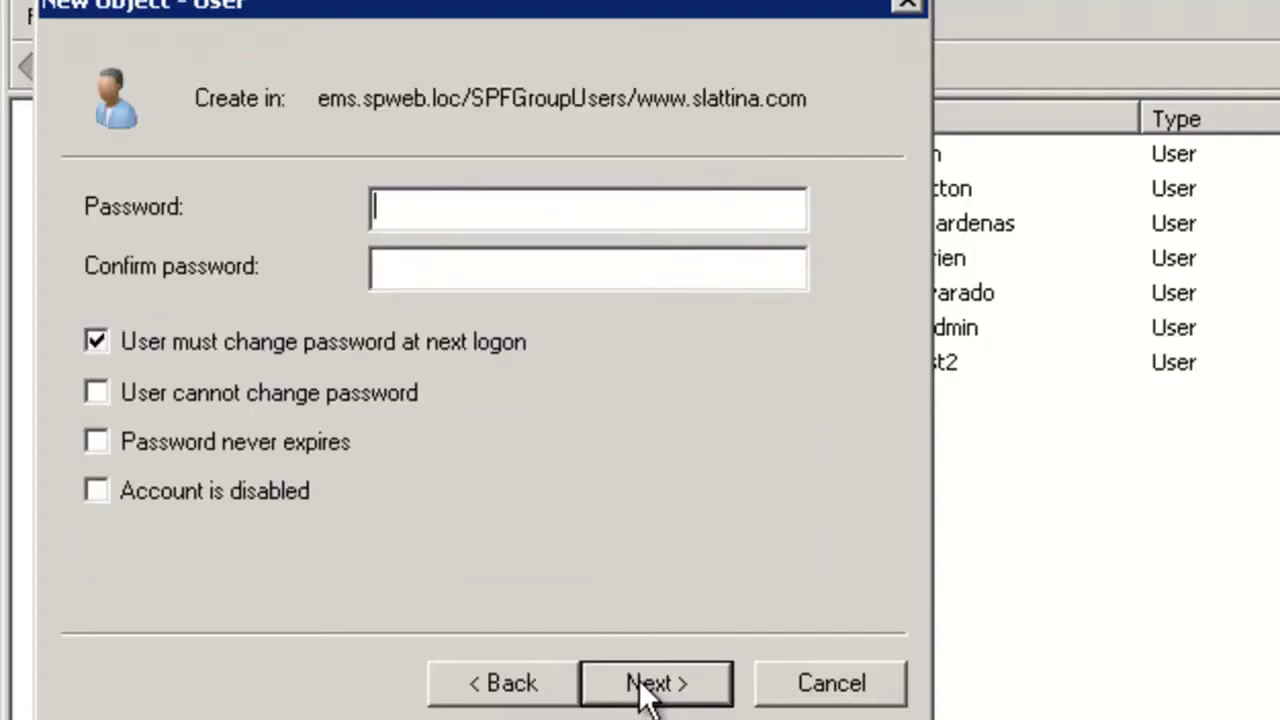
Step: Set a password that never expires with no forced change at logon, and finish the account
left_click(97, 340)
left_click(97, 441)
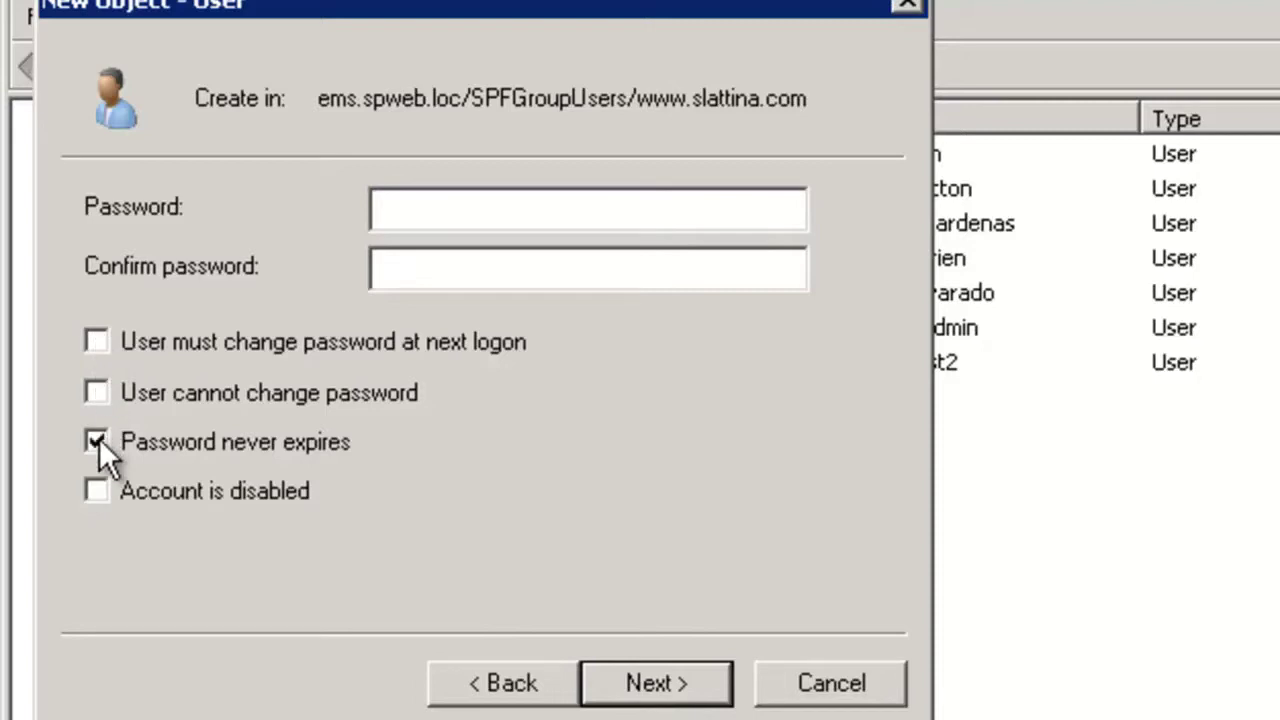
left_click(436, 209)
type("*******")
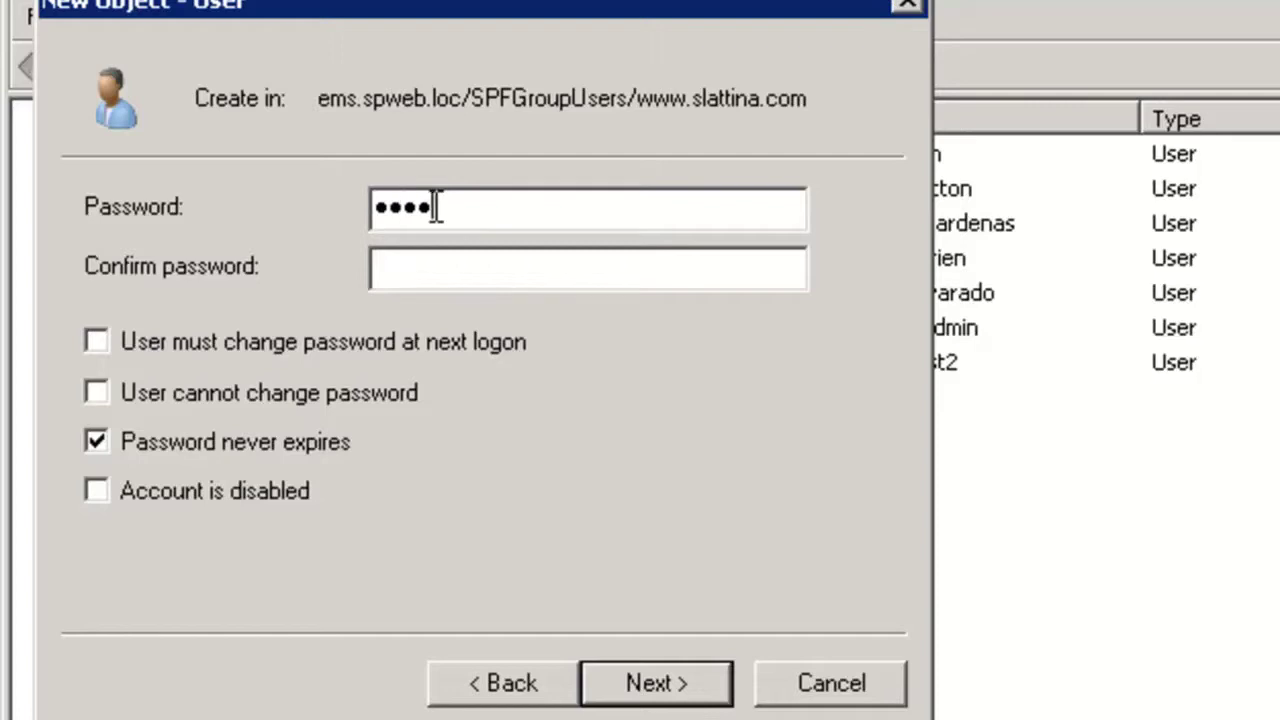
type("*")
key("Tab")
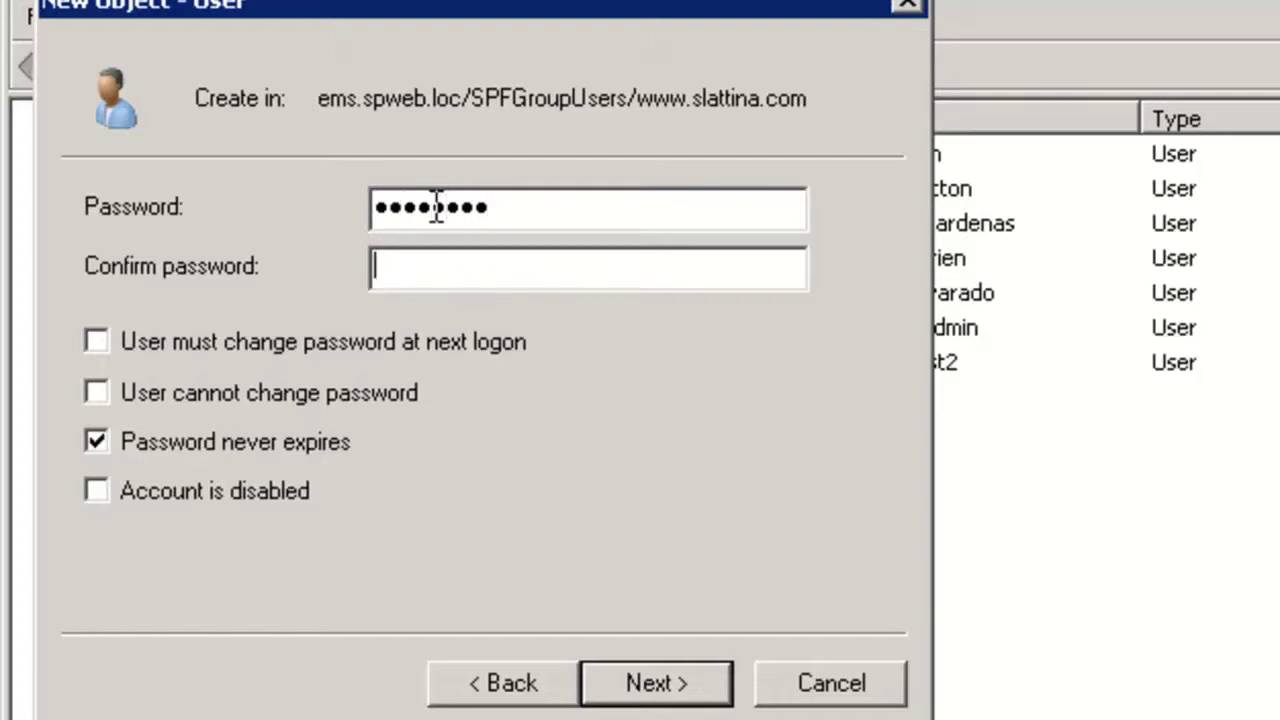
type("******")
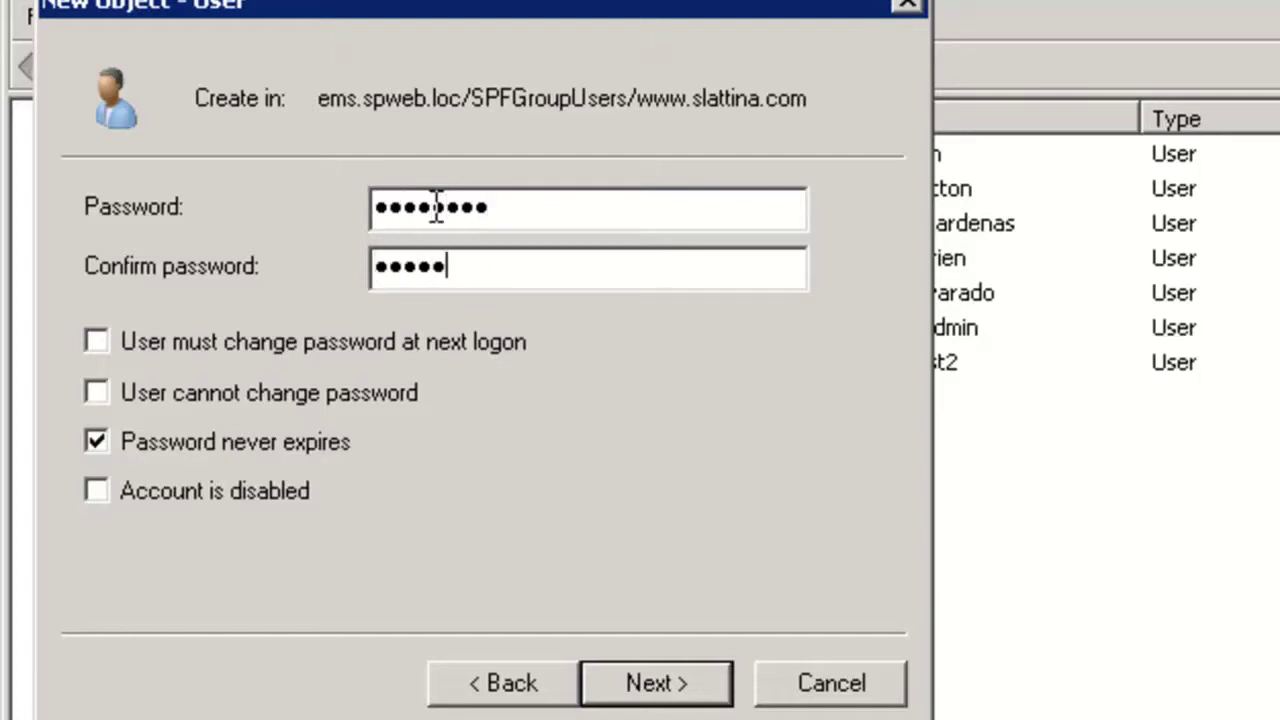
type("**")
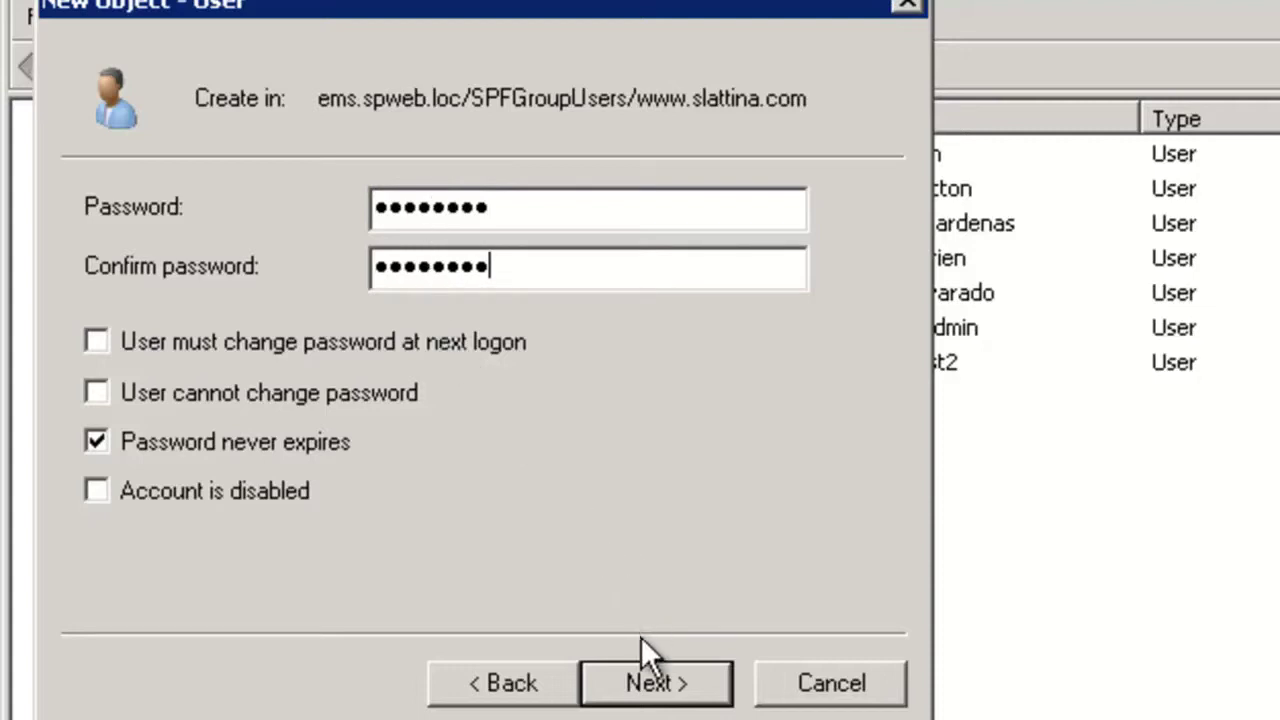
left_click(650, 684)
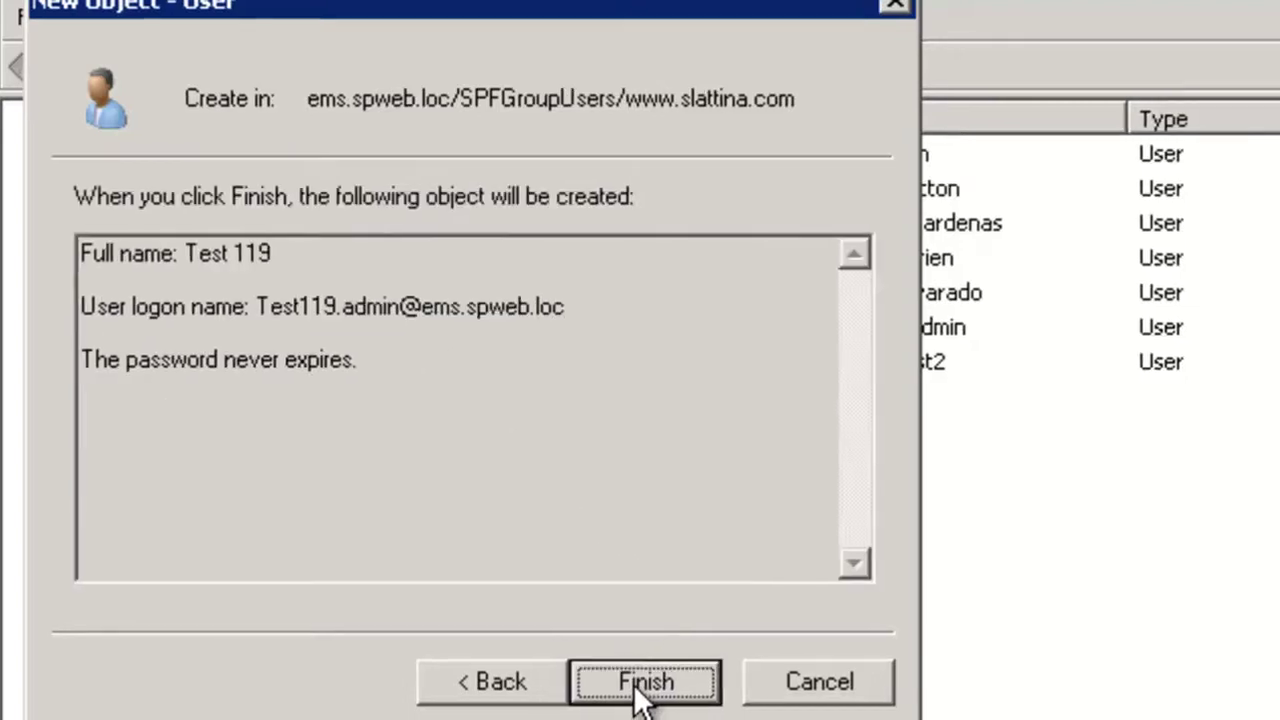
left_click(650, 684)
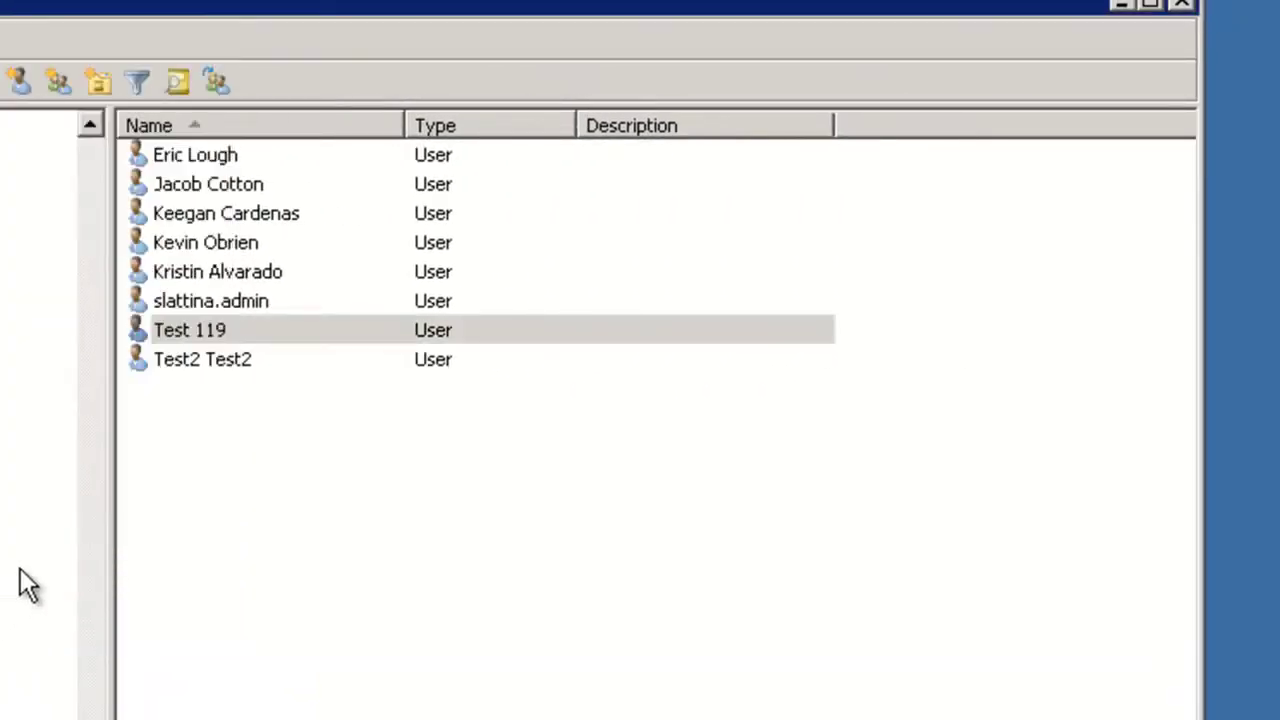
Step: Enter the test user's e-mail address on Test 119's General properties and save it
left_click(197, 332)
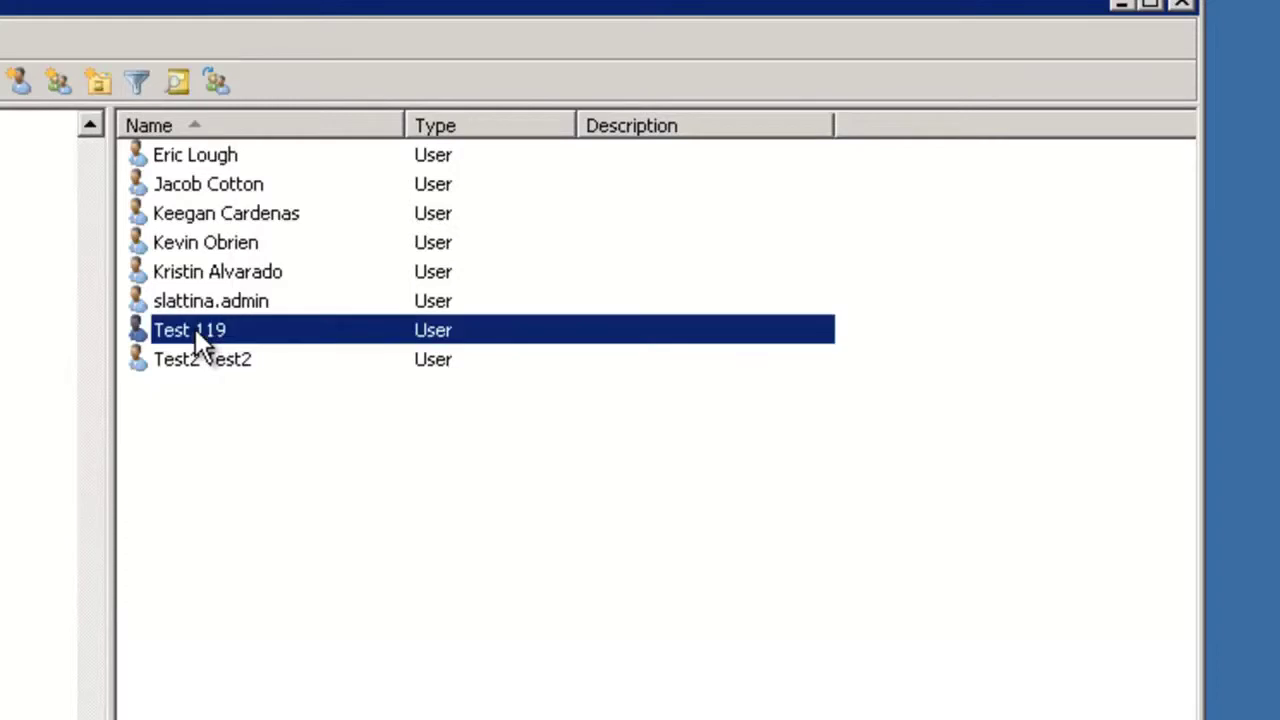
right_click(196, 330)
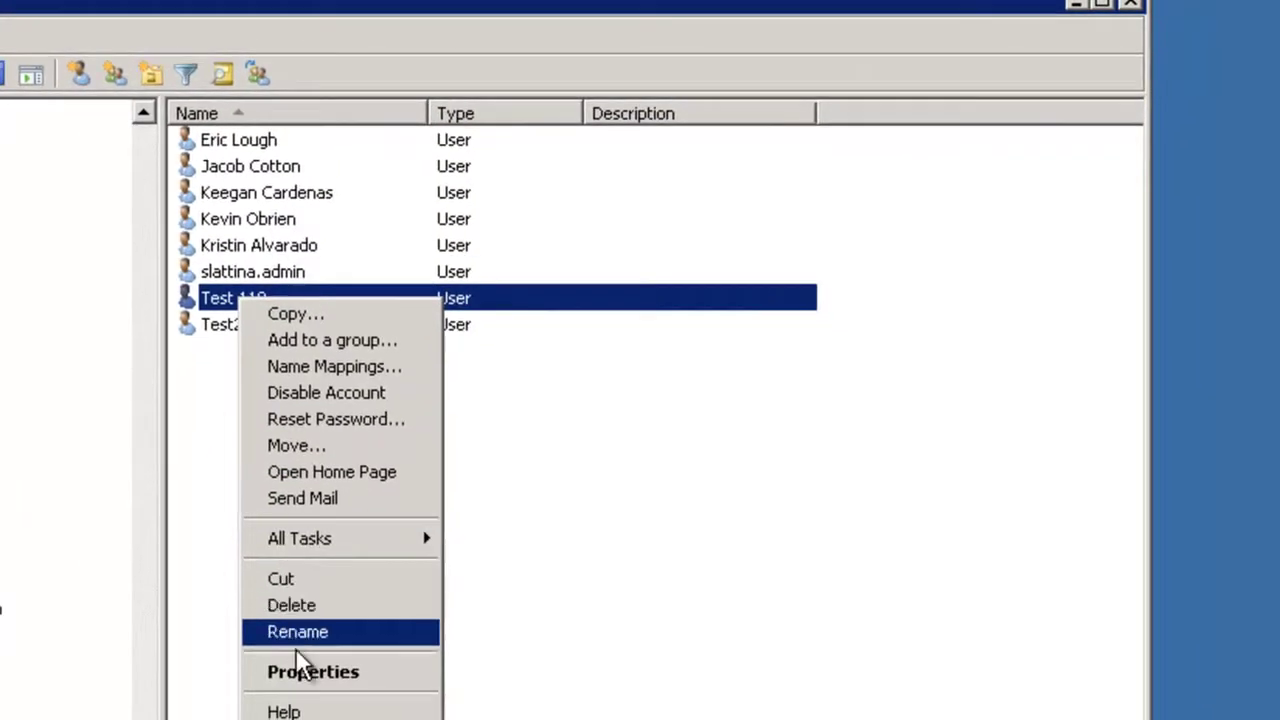
left_click(300, 672)
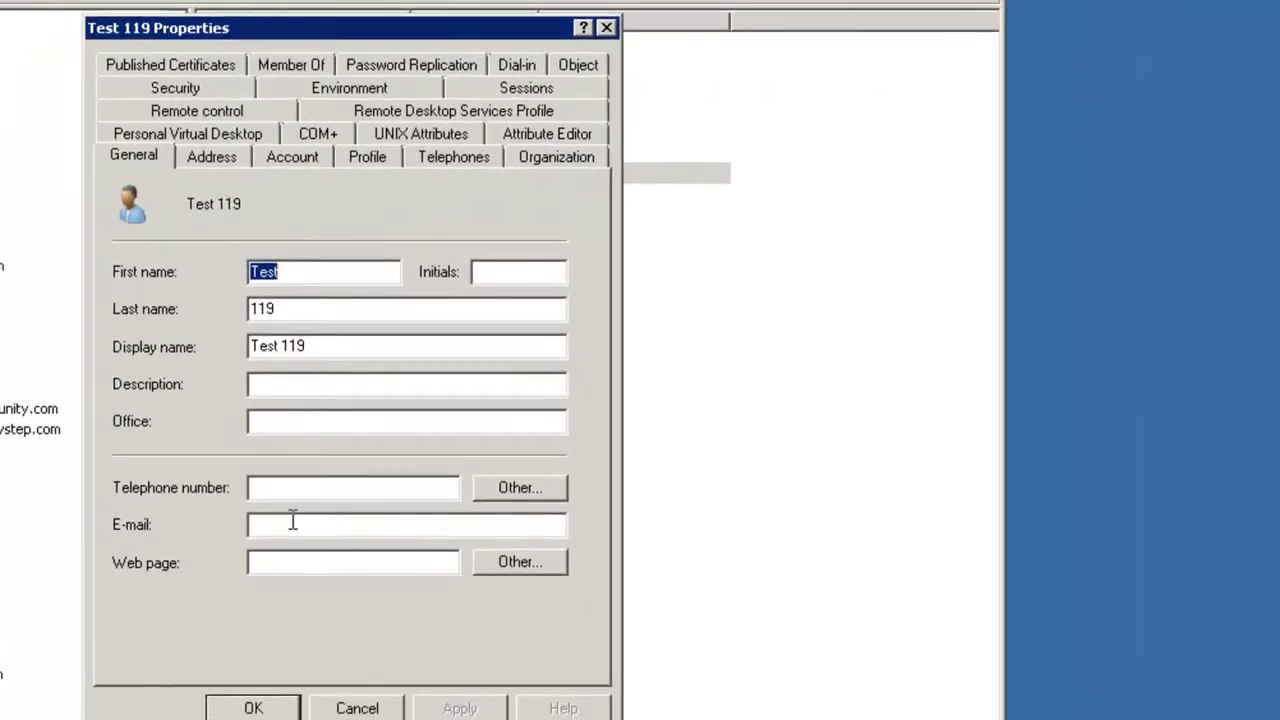
left_click(291, 523)
type("test11")
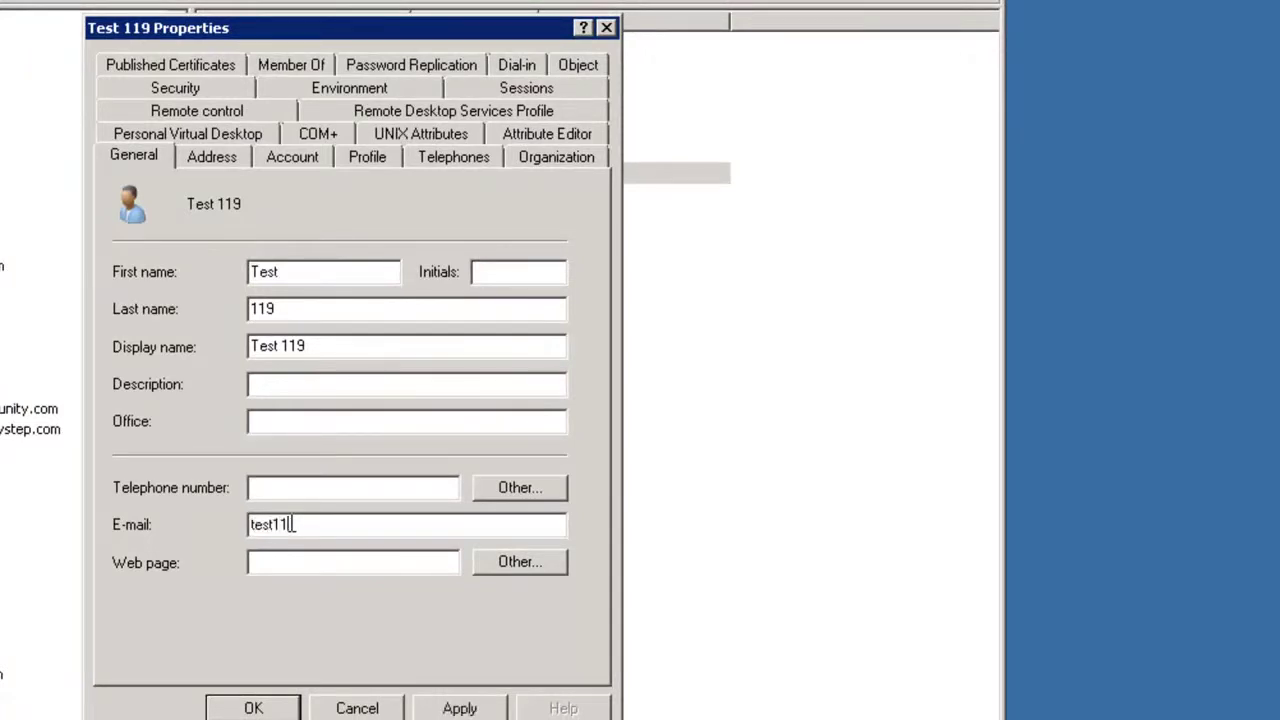
type("9@test119.")
type("com")
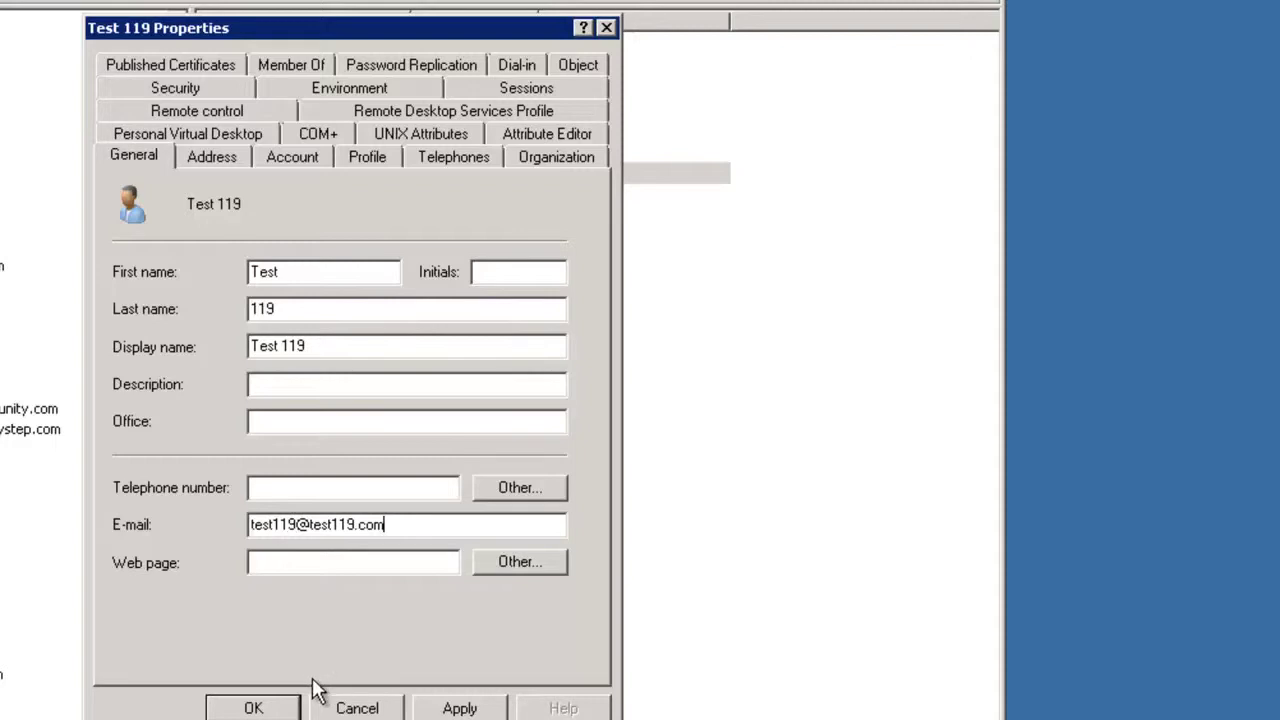
left_click(447, 708)
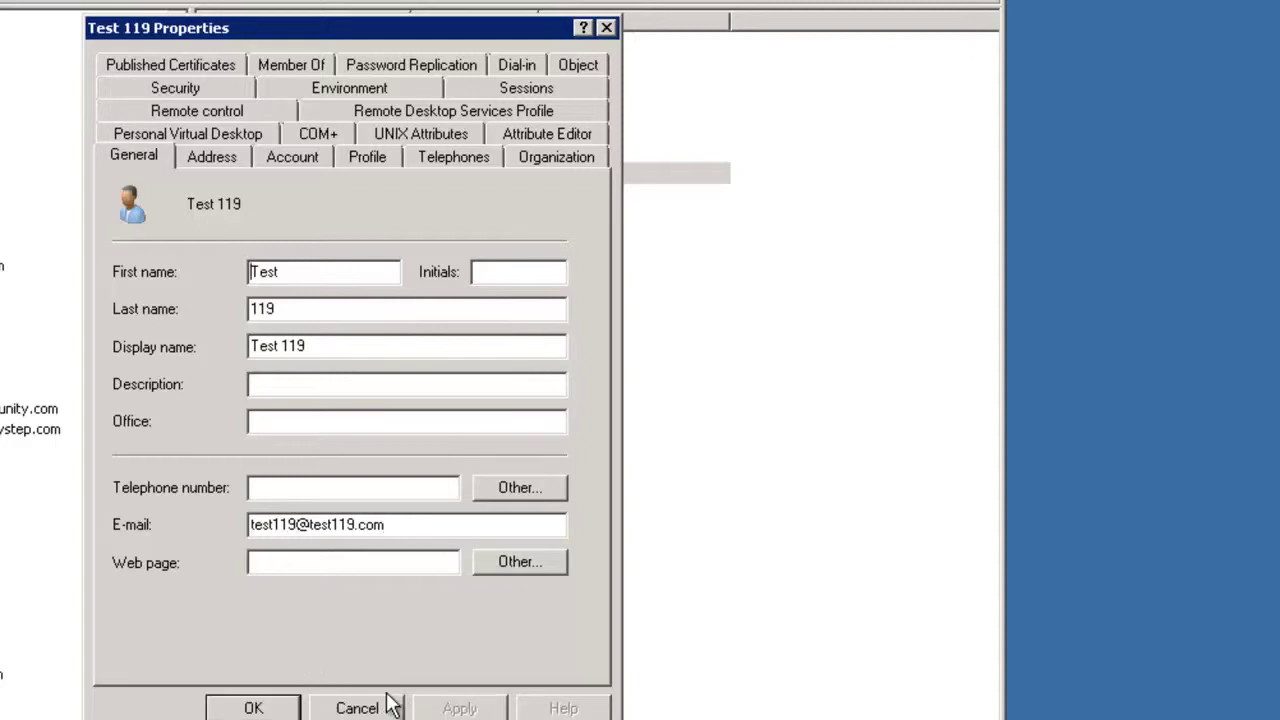
left_click(255, 708)
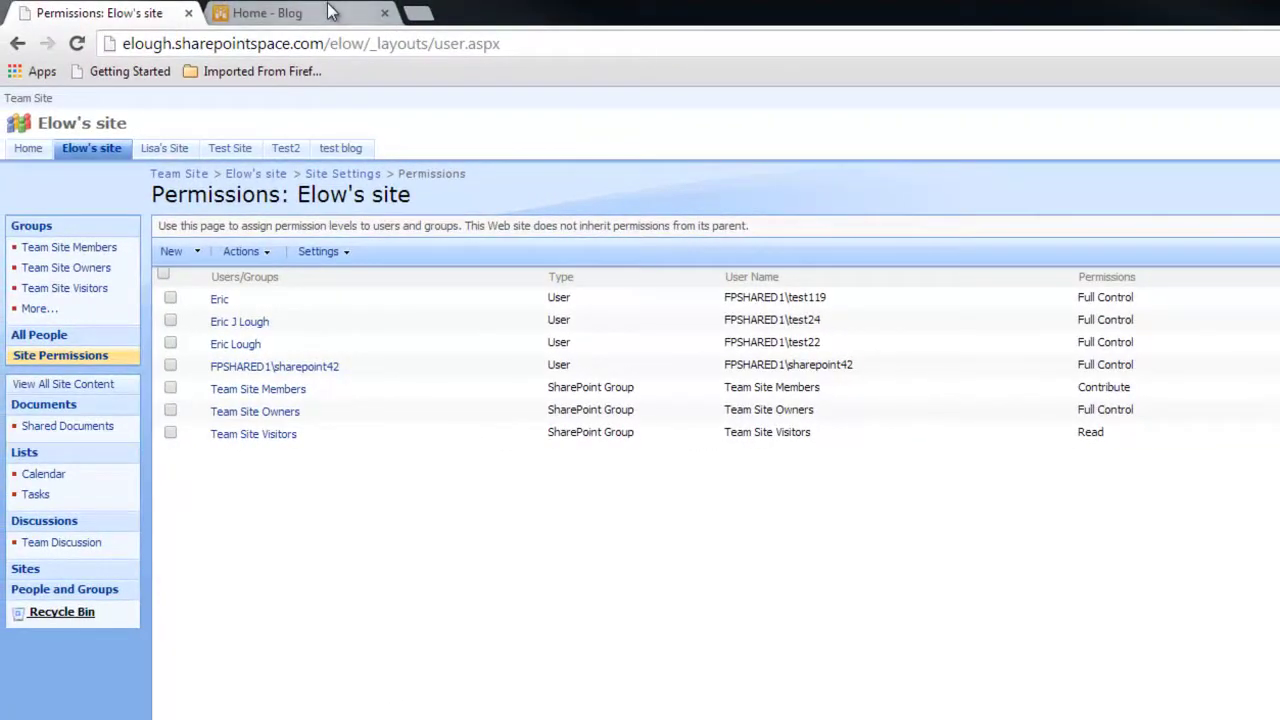
Step: Go to the Blog site's Site Permissions page and begin granting permissions
left_click(330, 12)
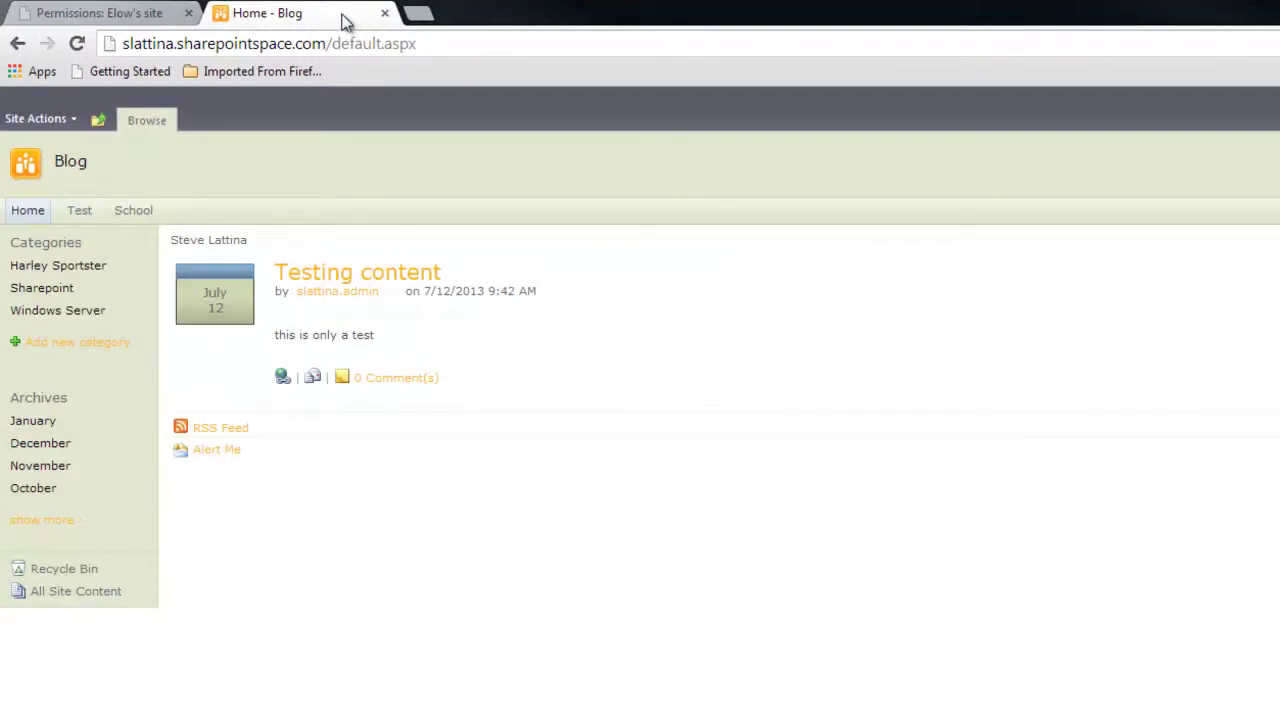
left_click(46, 127)
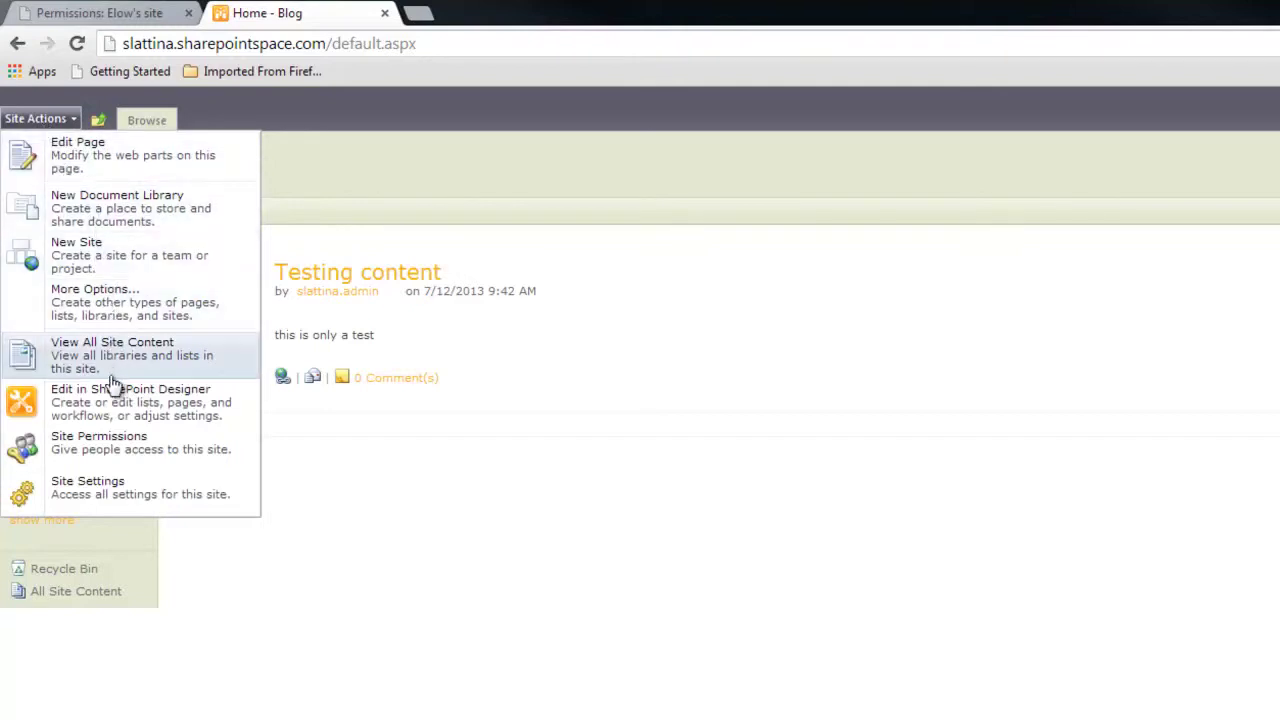
left_click(108, 448)
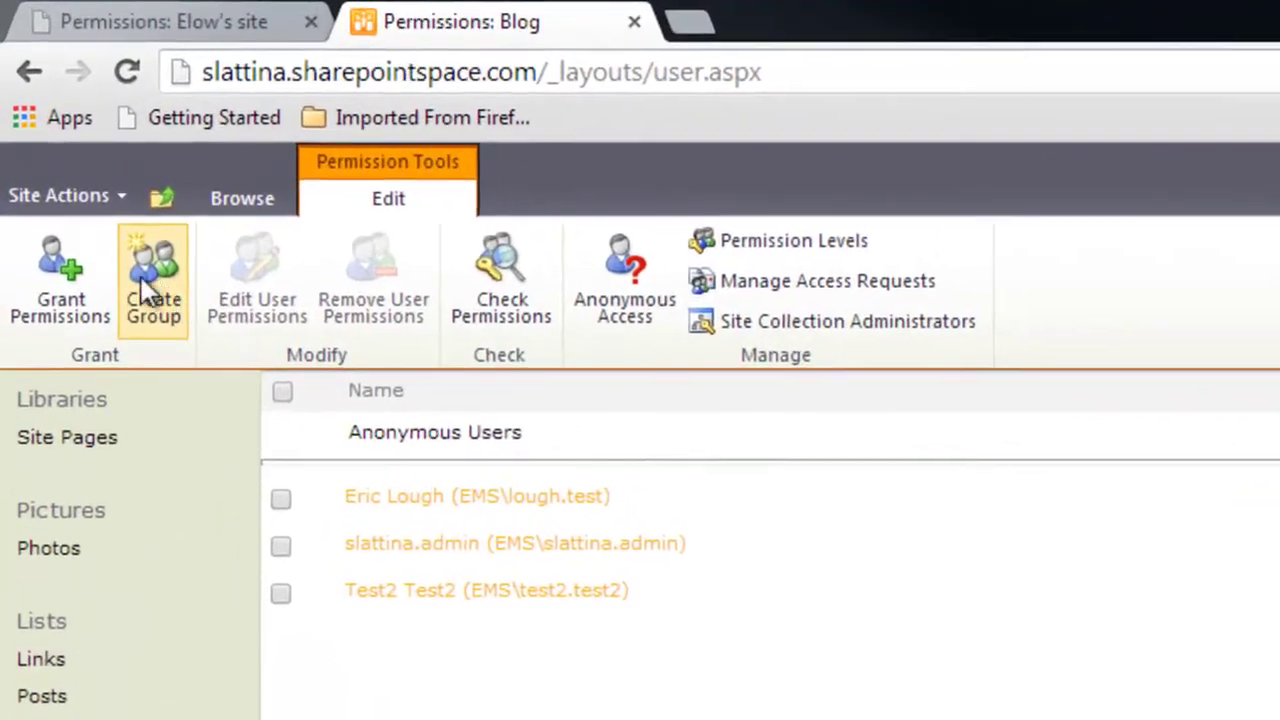
left_click(60, 275)
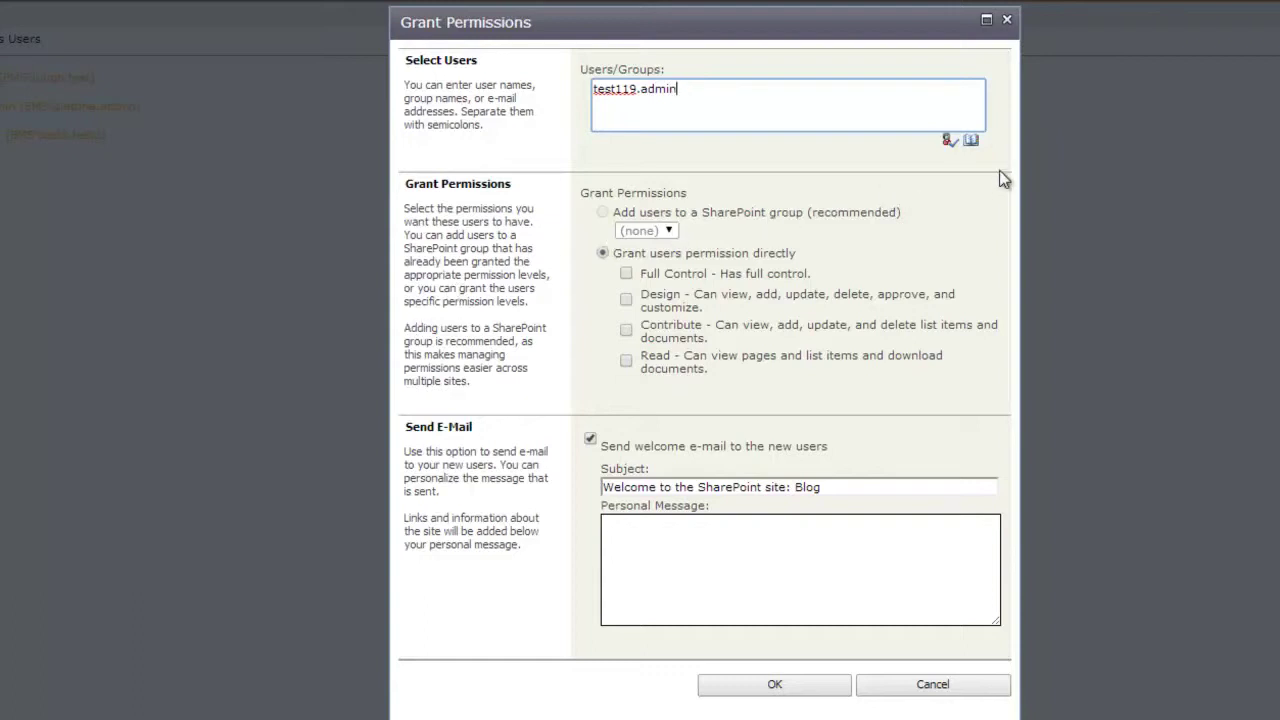
Step: Resolve the entered login to the Test 119 account with Check Names
left_click(948, 141)
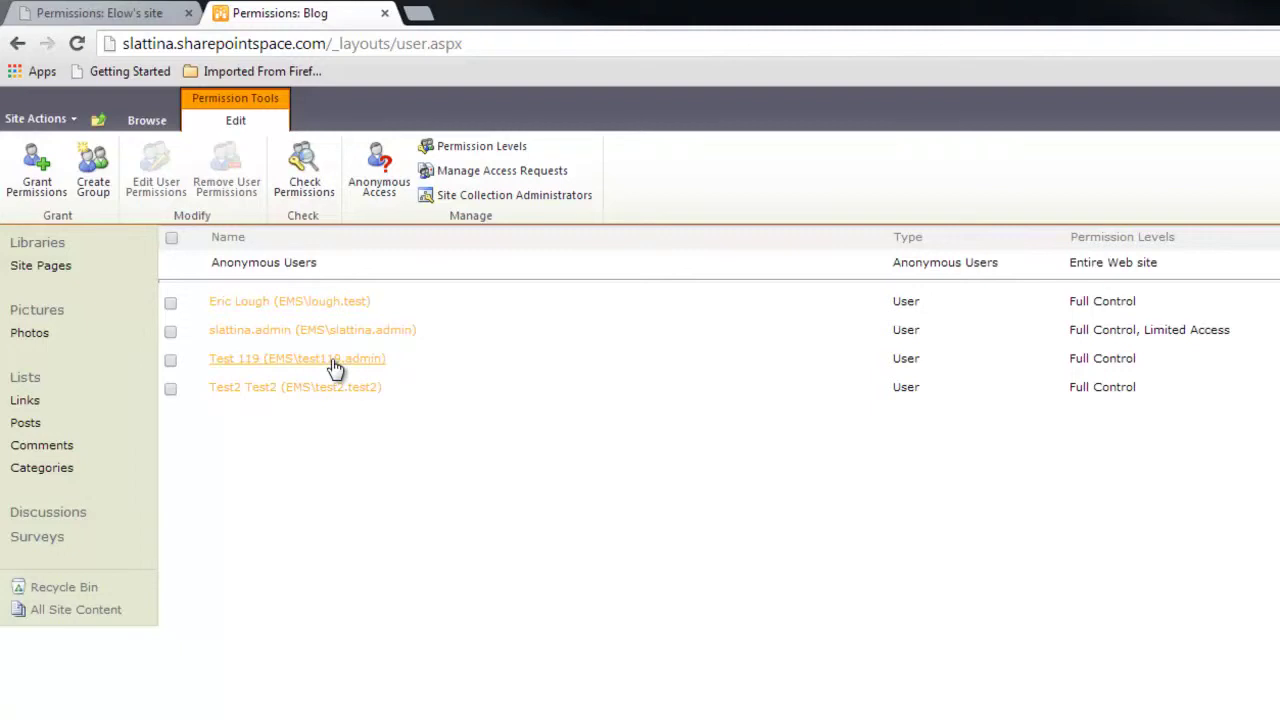
Step: Edit Test 119's user details on the Blog site, replacing the e-mail with a new address
left_click(334, 364)
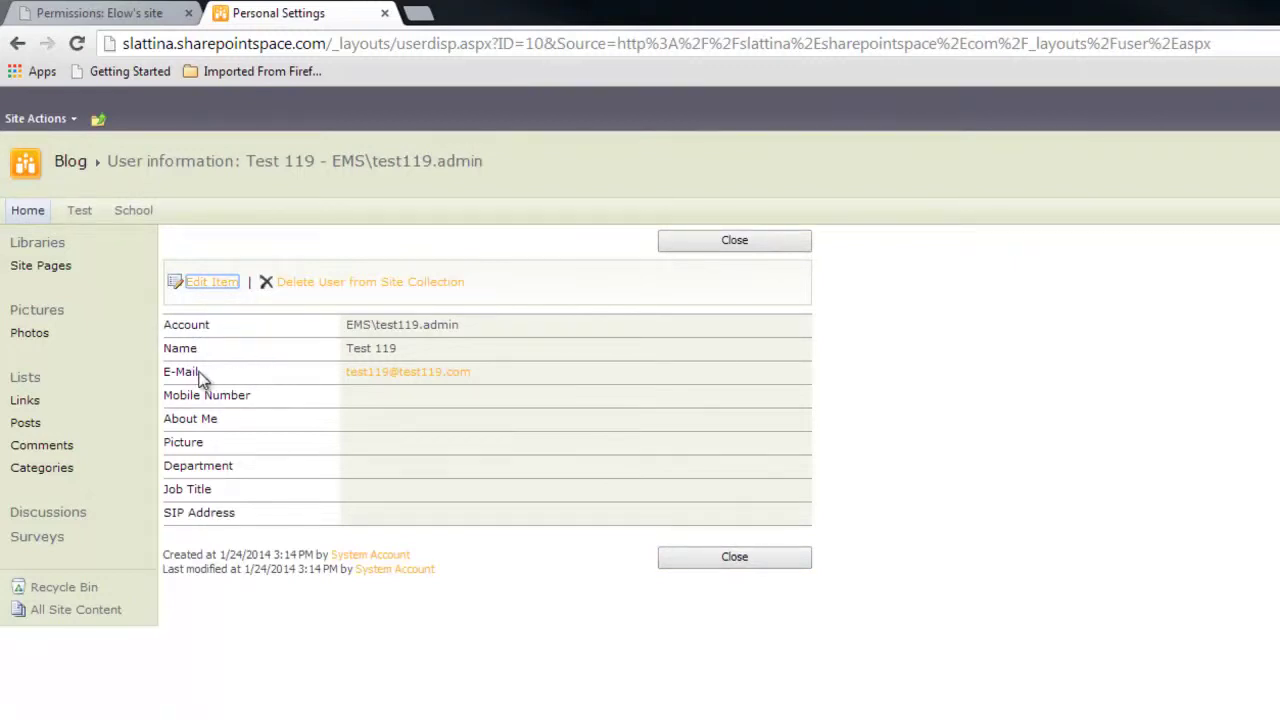
left_click(214, 282)
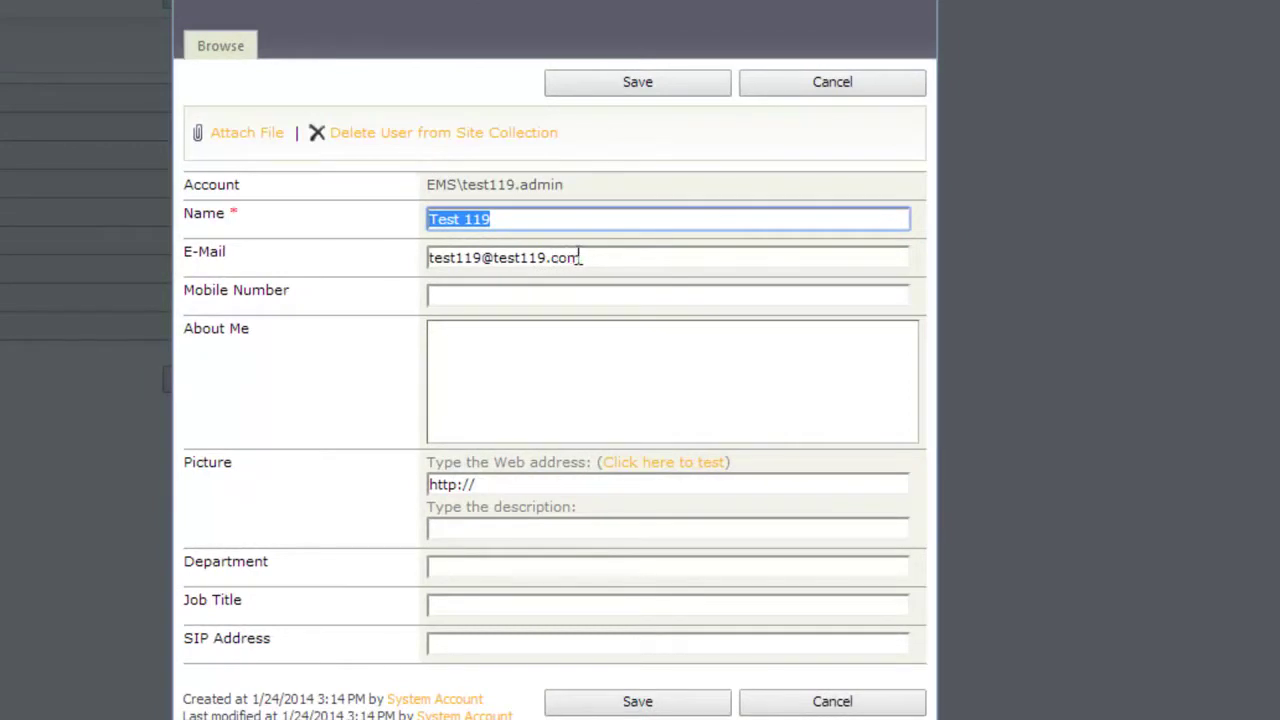
left_click_drag(586, 257, 397, 258)
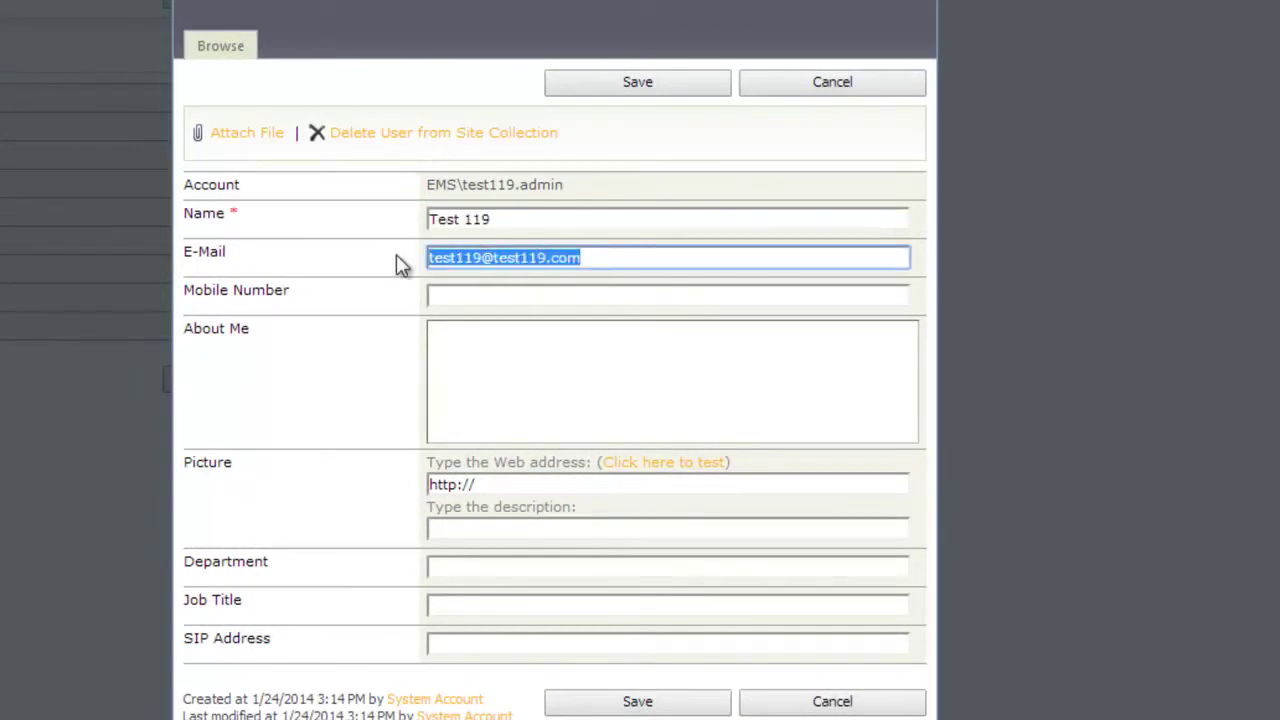
type("test")
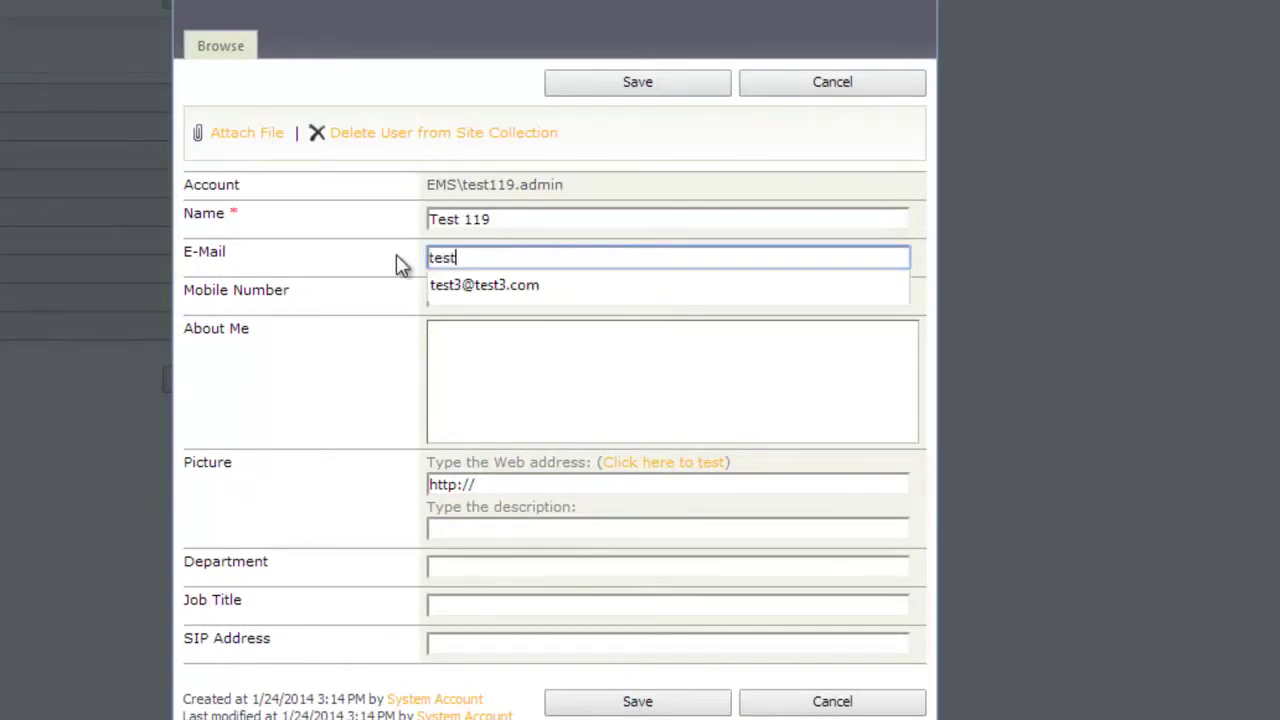
type("120")
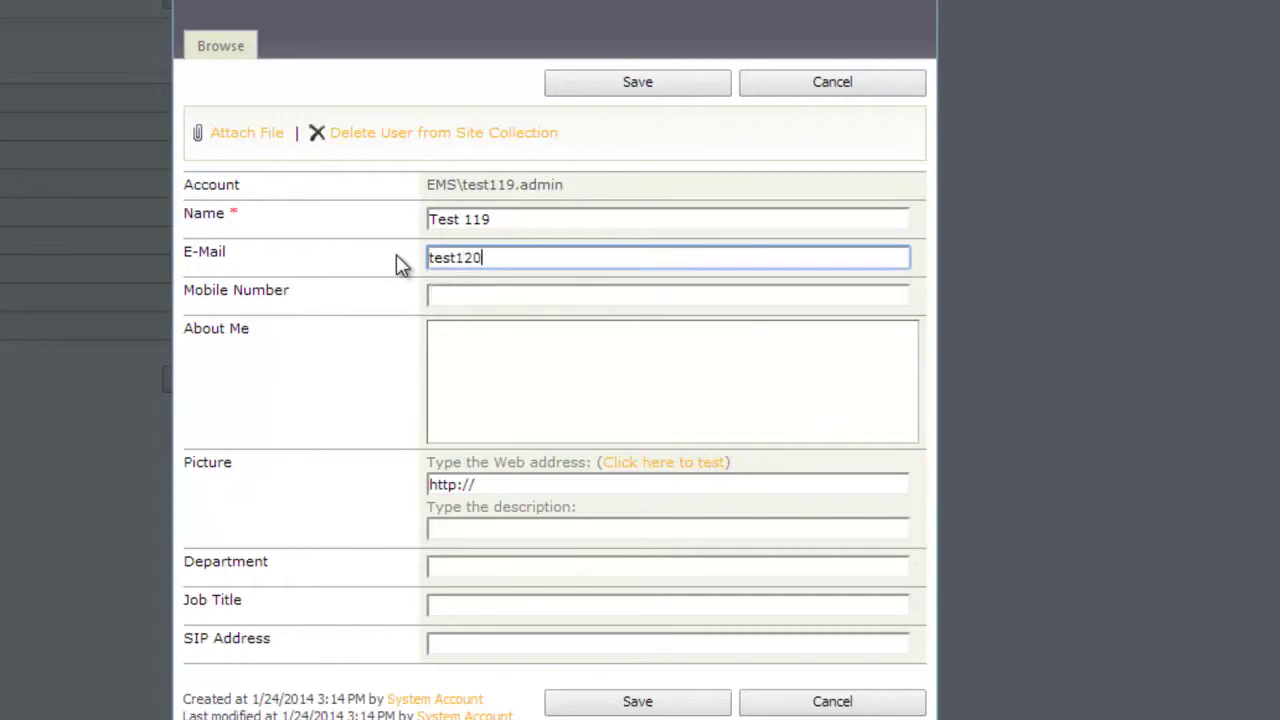
type("@test120.com")
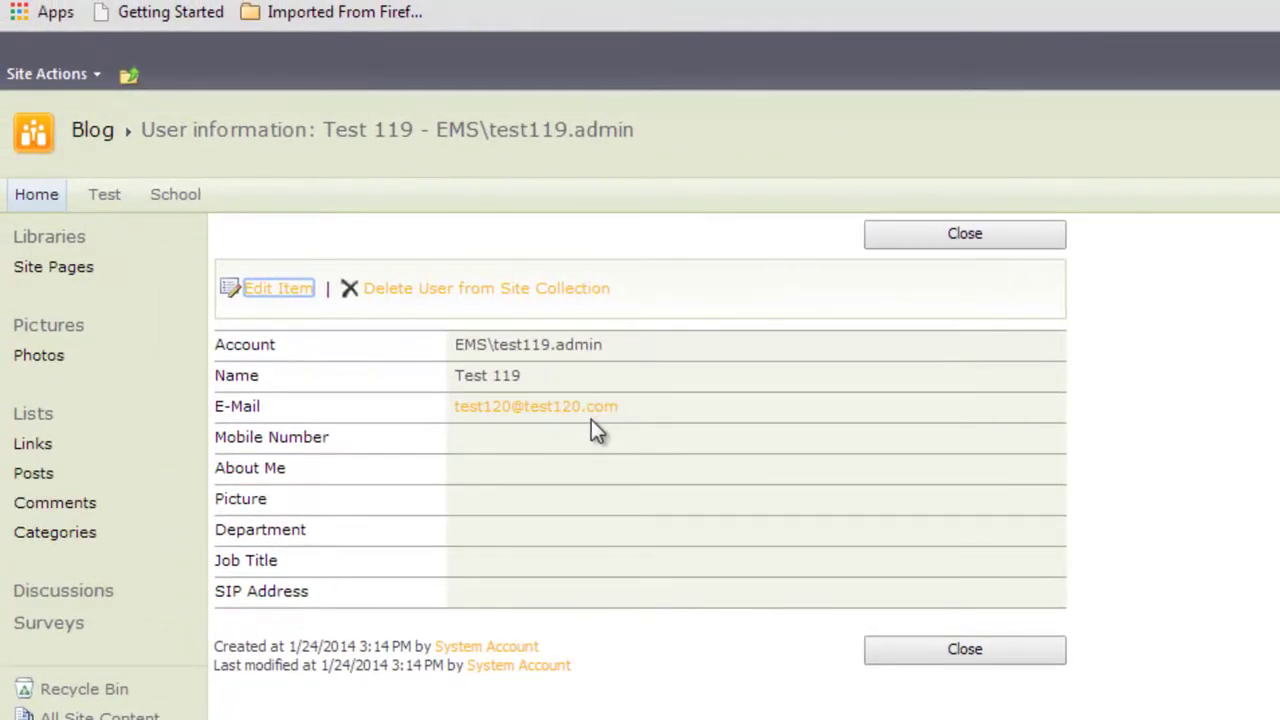
Step: Close the Blog site's user information page for Test 119
left_click(985, 655)
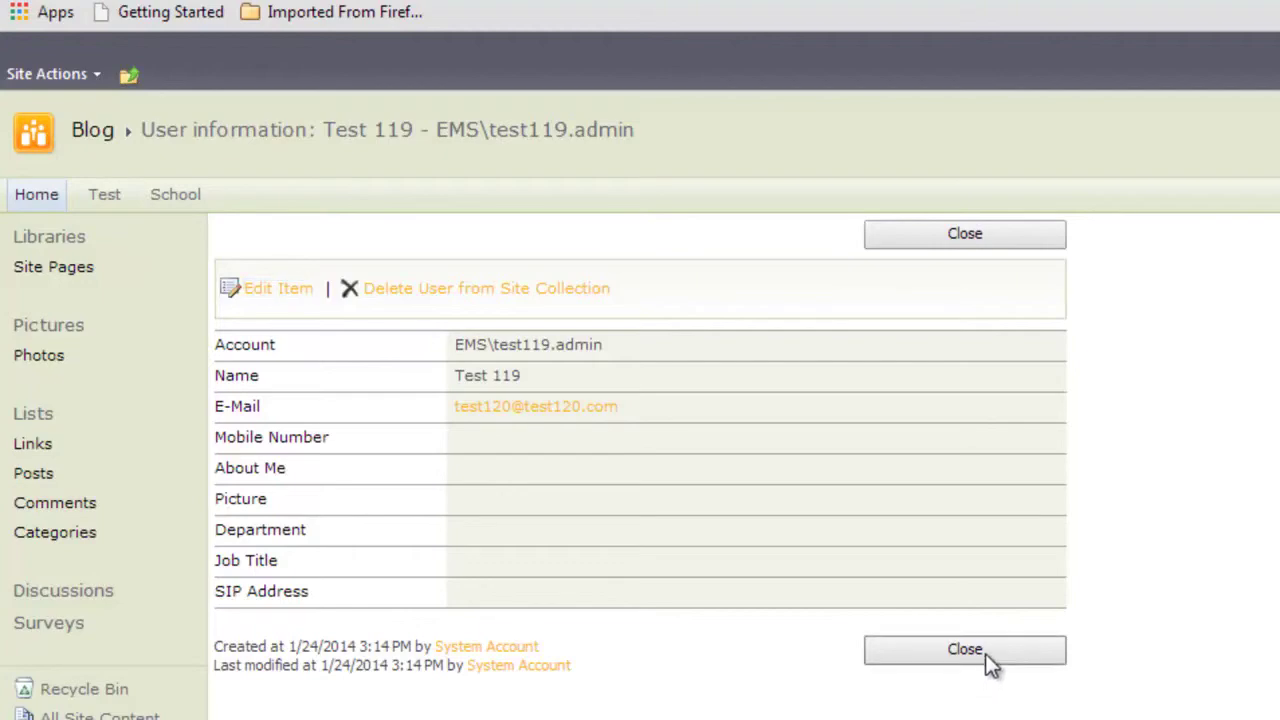